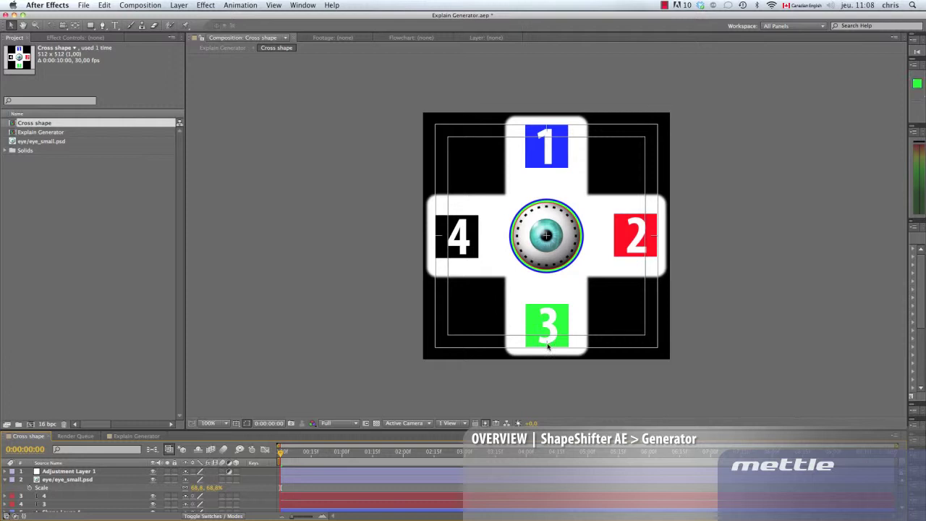
Open Comp 1 and set the ShapeShifter Generator to 12 instances
double_click(33, 132)
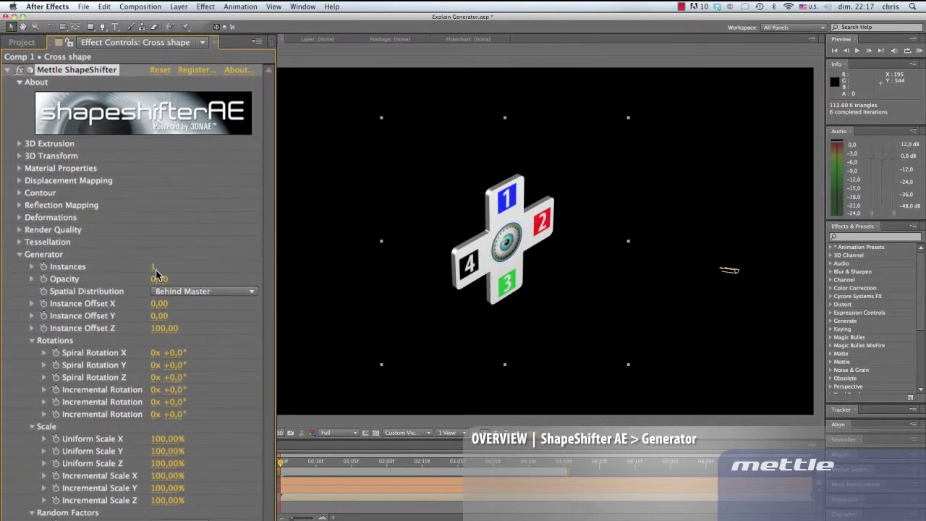
click(105, 190)
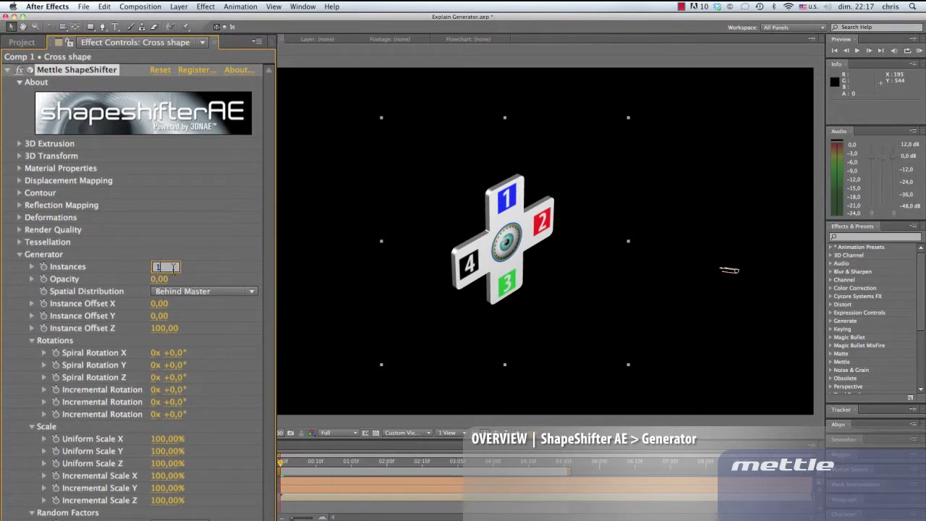
key(Return)
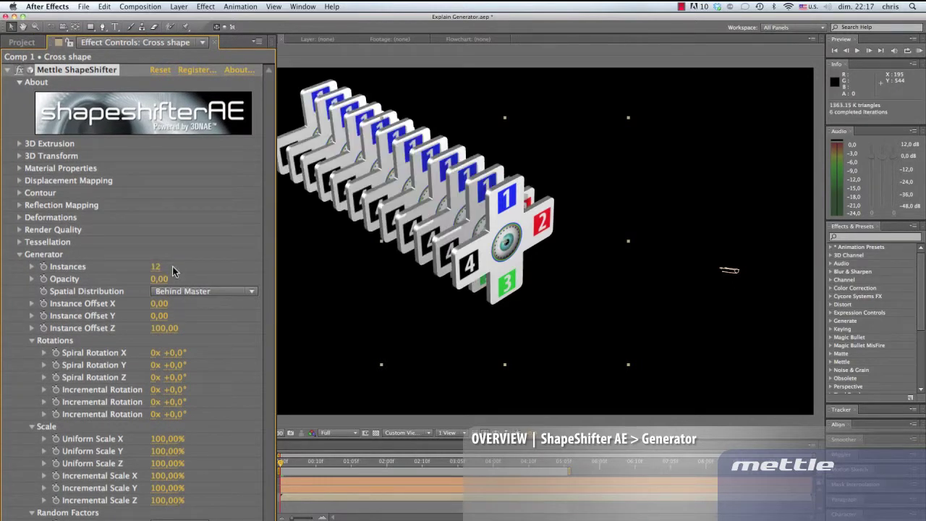
Try the In Front and Centered spatial distributions, then return to Behind Master
click(222, 292)
click(221, 319)
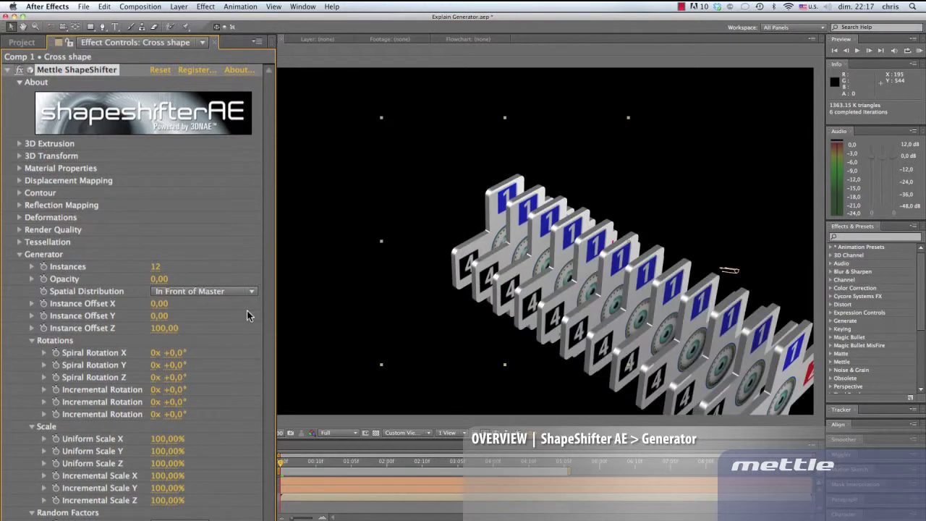
click(221, 293)
click(217, 333)
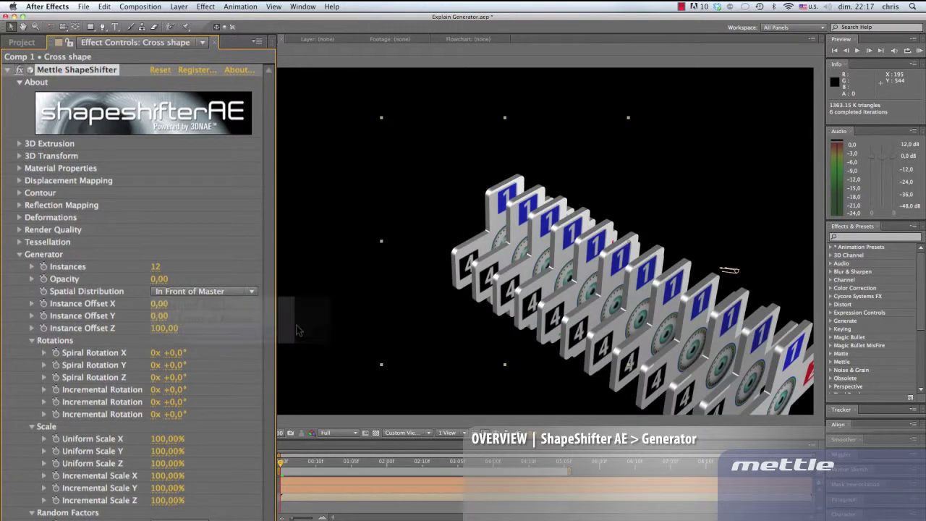
click(220, 293)
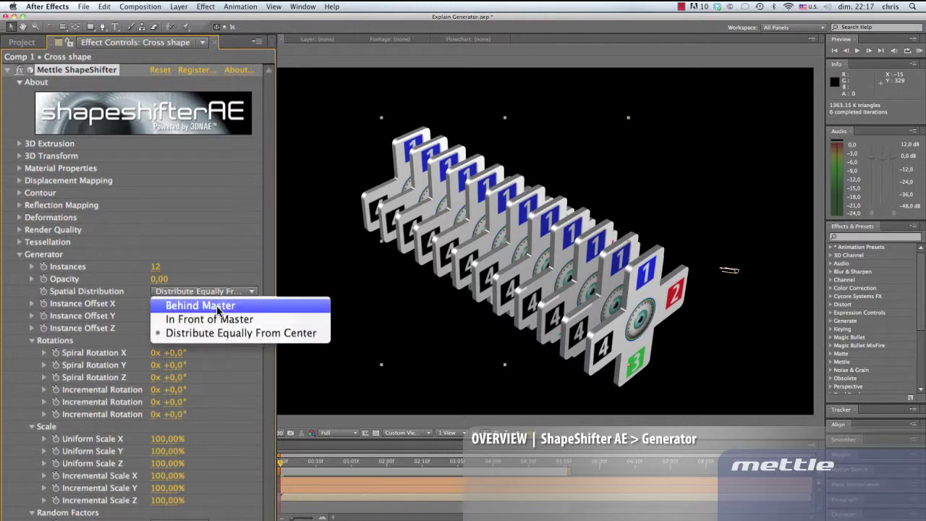
click(217, 309)
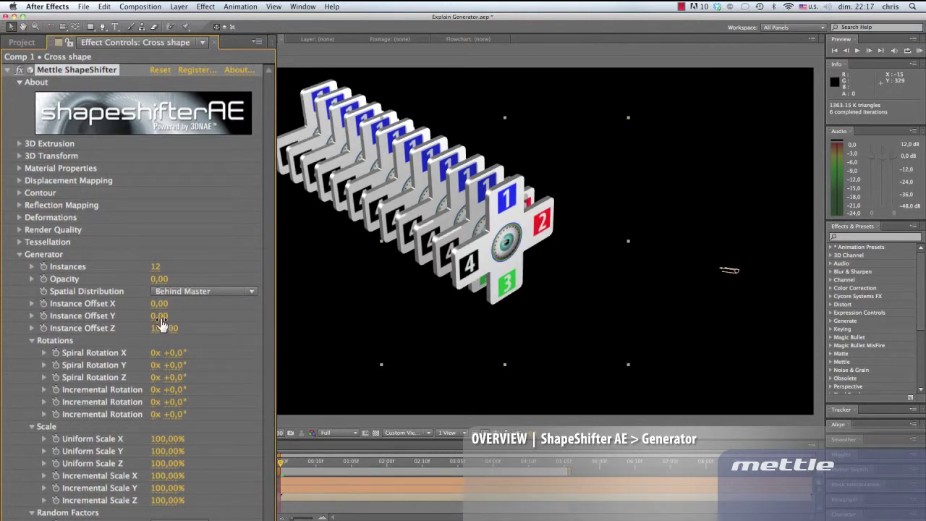
Enter an offset of 100, then zero Instance Offset Z and reset it to 100
click(159, 315)
text(100)
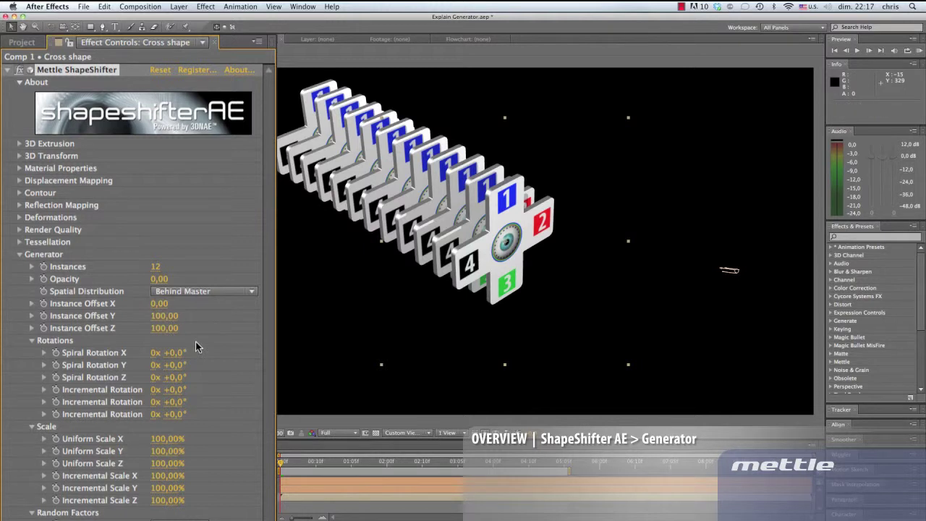
key(Return)
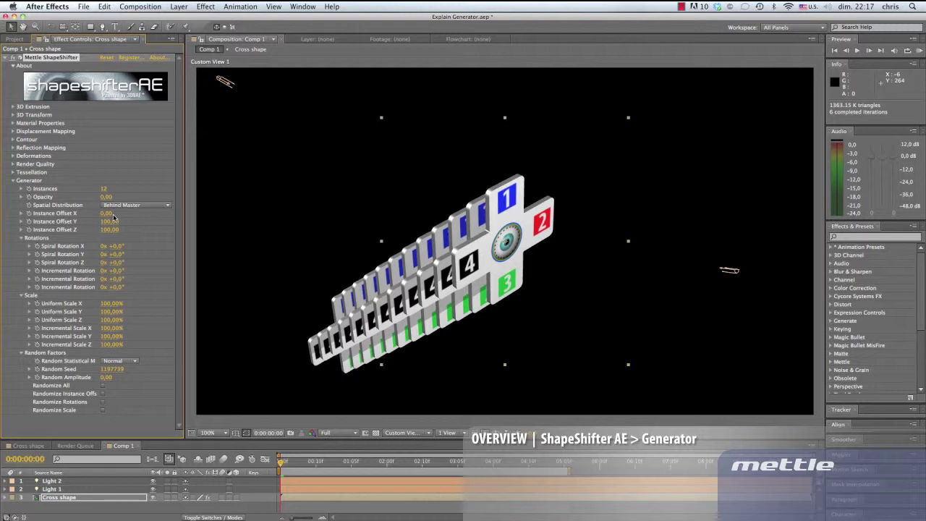
click(107, 229)
key(Return)
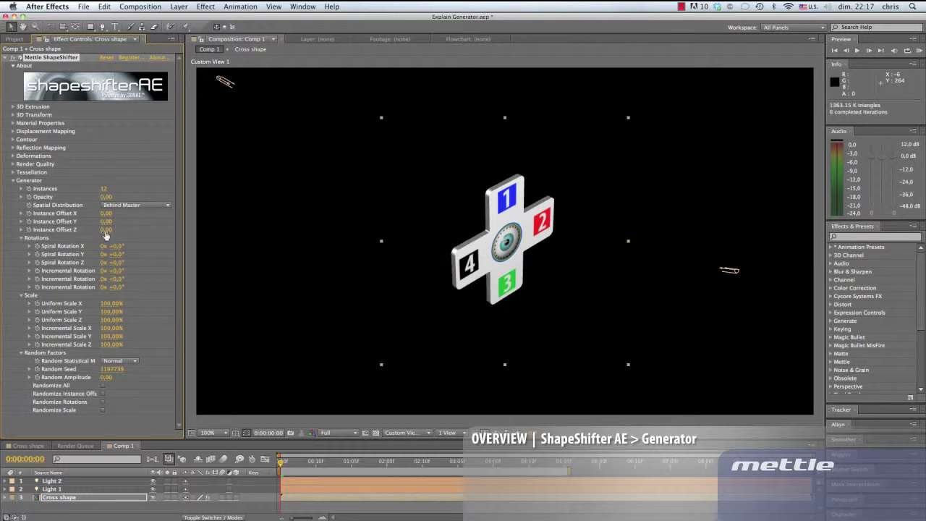
right_click(106, 233)
click(121, 296)
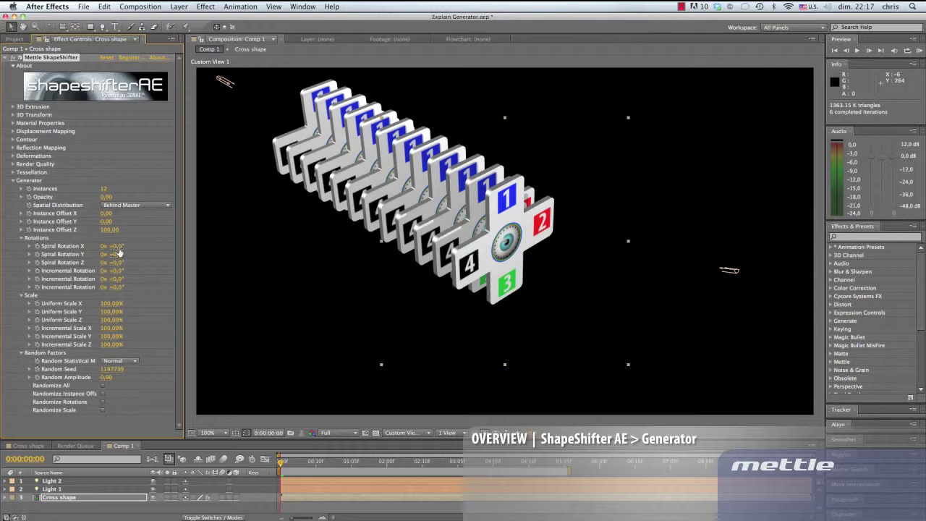
Scrub Spiral Rotation X and Y to preview spirals, resetting each back to 0°
drag(124, 246, 117, 260)
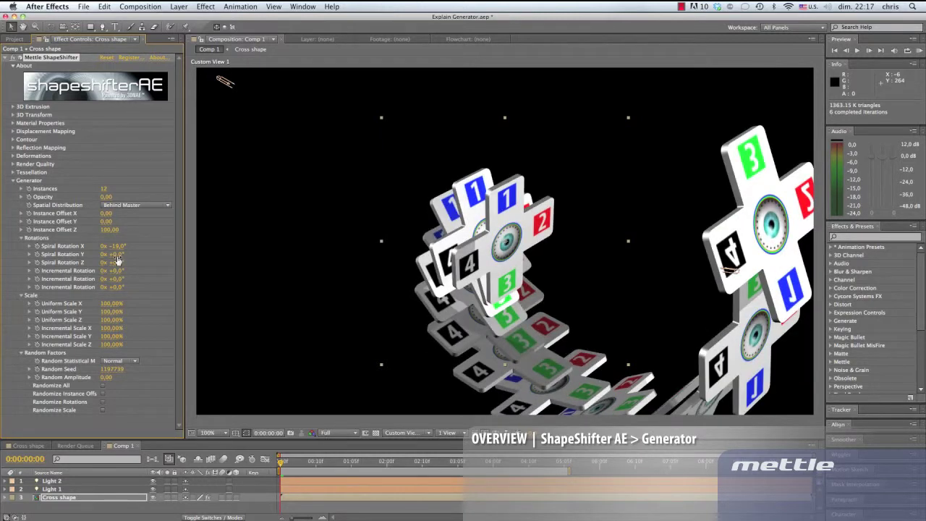
right_click(117, 260)
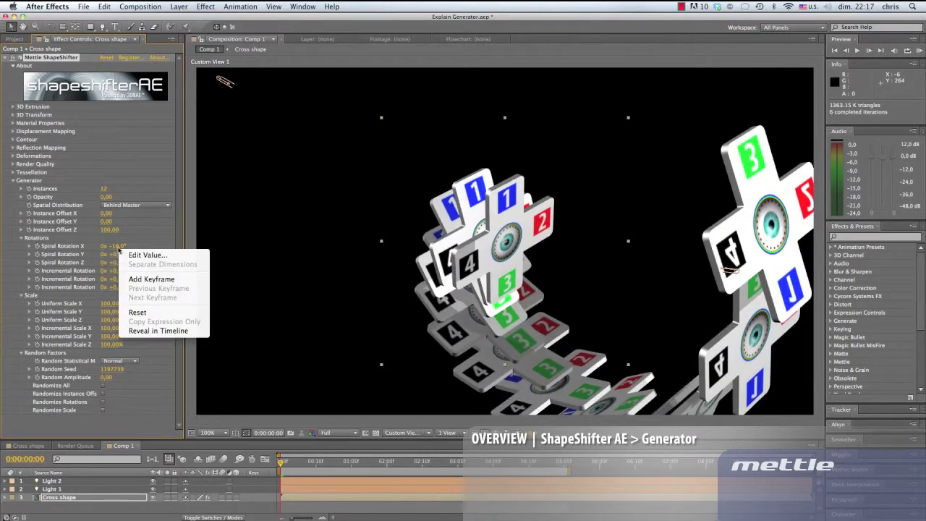
click(123, 313)
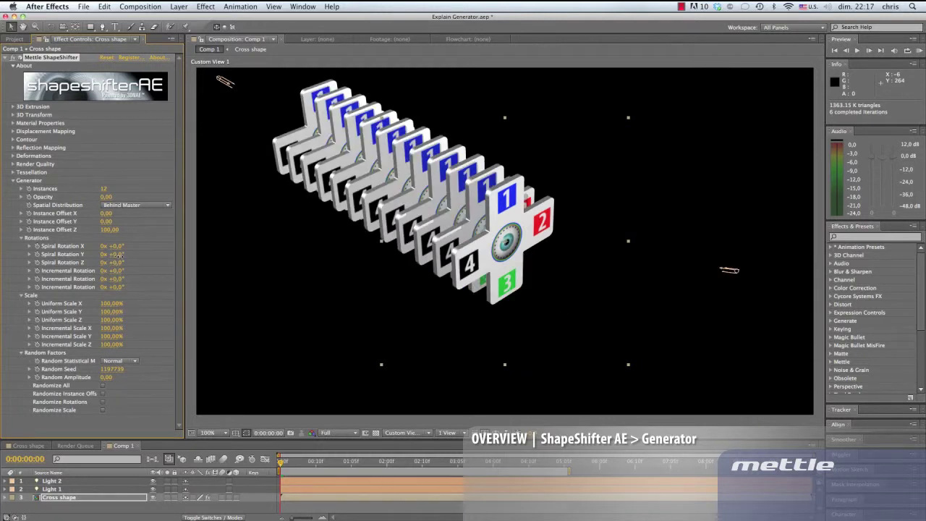
drag(115, 255, 109, 263)
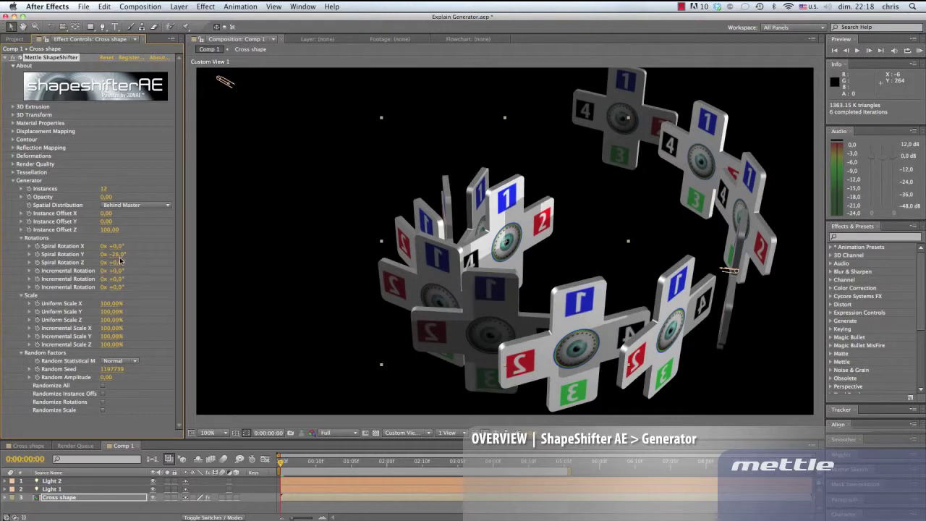
right_click(120, 263)
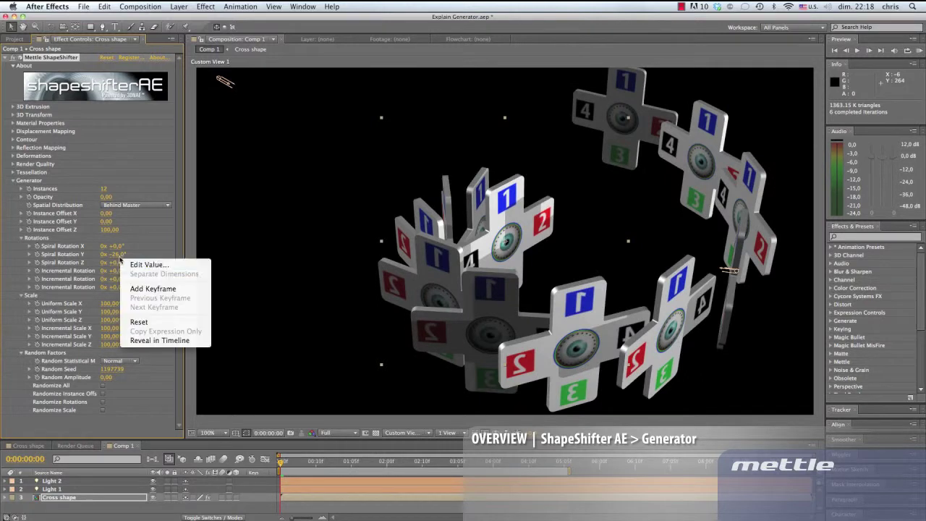
click(141, 321)
Scrub and reset Spiral Rotation Z, then set Incremental Rotation X to -12°
mouse_move(116, 262)
mouse_down()
mouse_move(132, 263)
mouse_move(101, 271)
mouse_up()
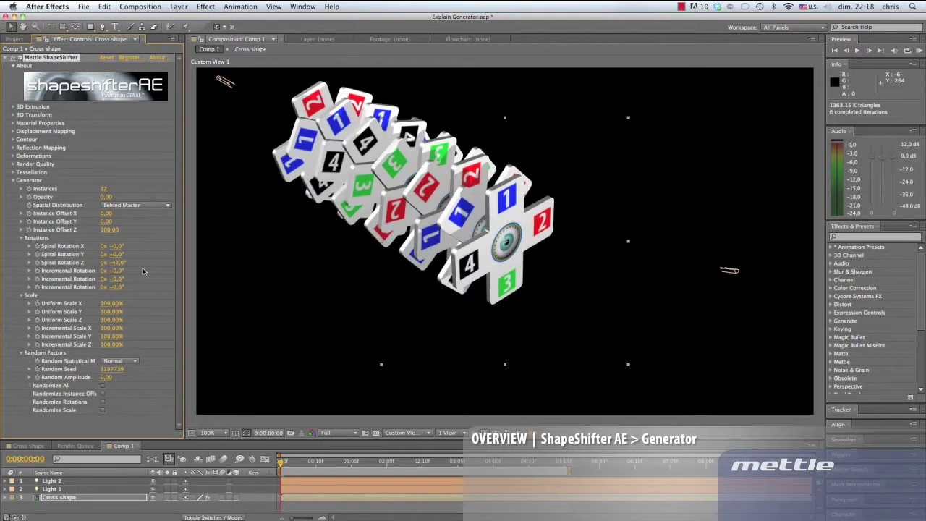
right_click(119, 269)
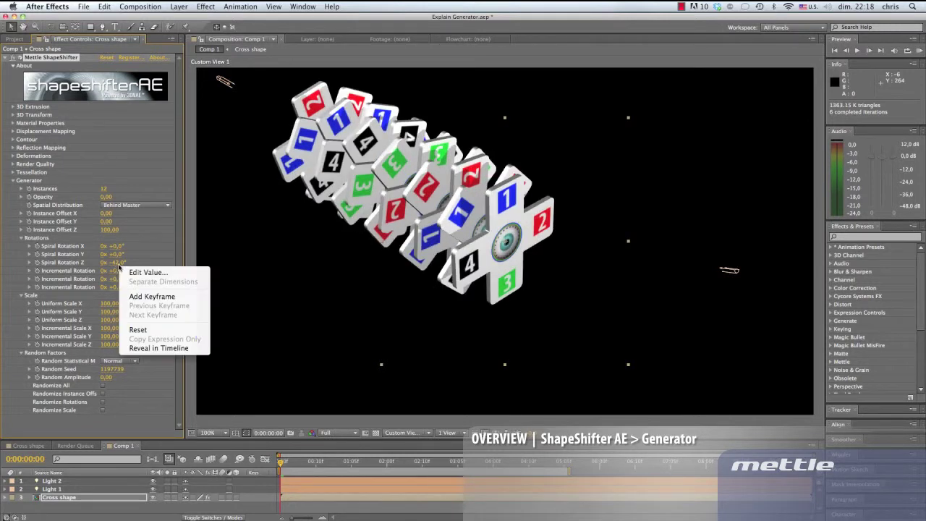
click(136, 329)
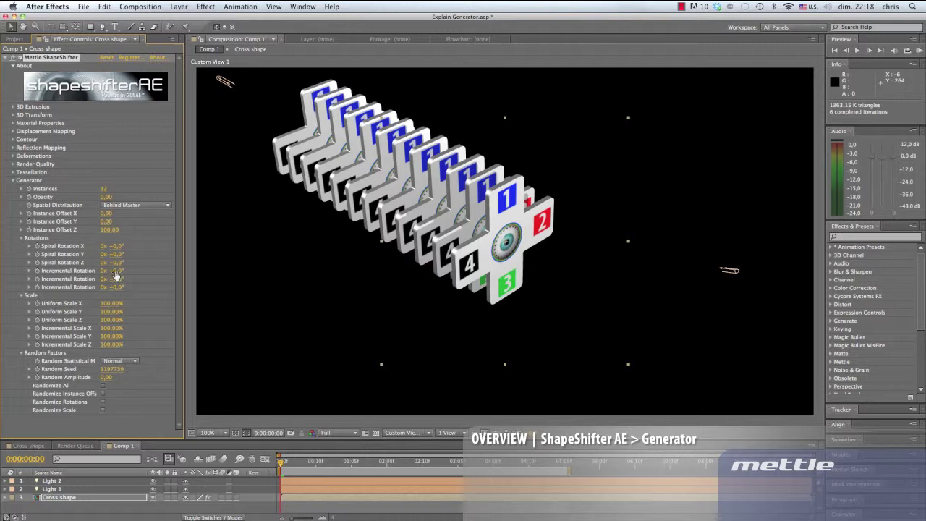
mouse_move(114, 272)
mouse_down()
mouse_move(124, 271)
mouse_move(114, 277)
mouse_up()
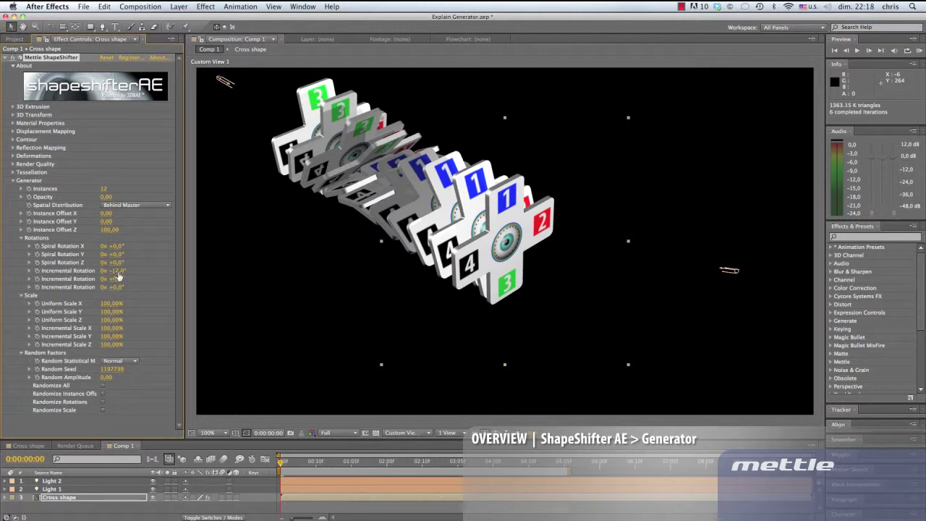
Reset the first incremental rotation, then scrub and reset the second and third to 0°
right_click(119, 276)
click(137, 336)
mouse_move(119, 278)
mouse_down()
mouse_move(108, 279)
mouse_move(118, 279)
mouse_move(112, 286)
mouse_up()
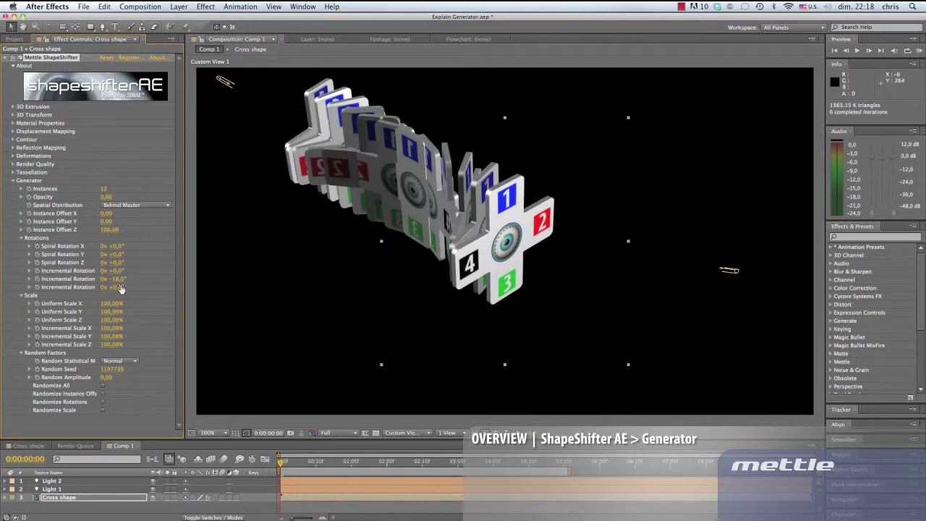
right_click(121, 283)
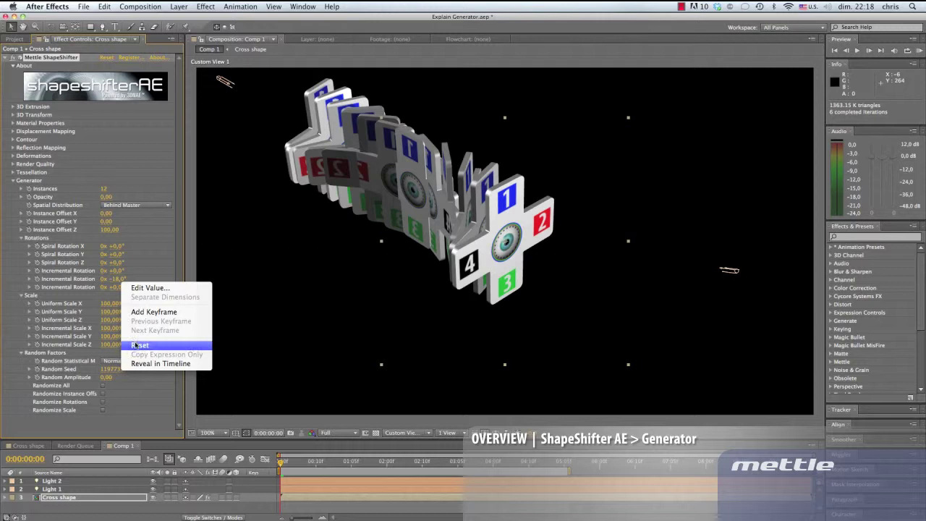
click(140, 345)
drag(123, 287, 105, 296)
right_click(117, 290)
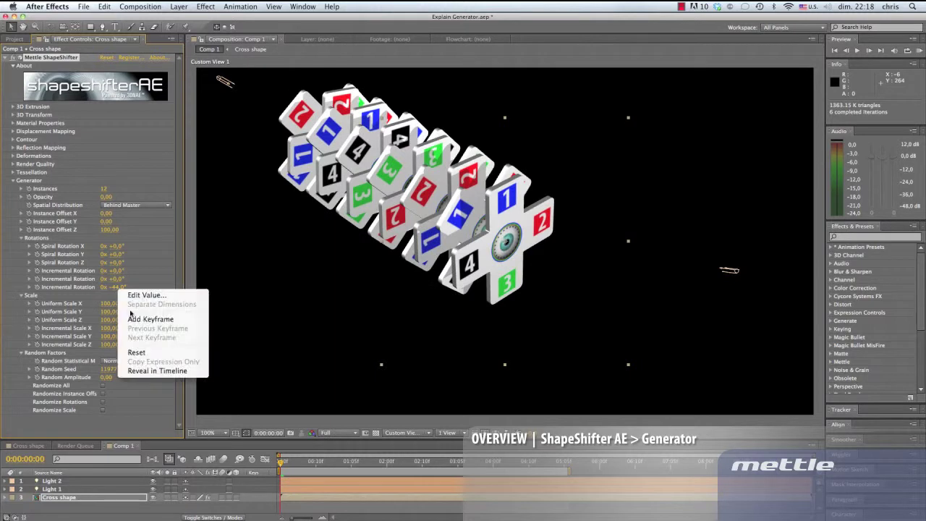
click(134, 355)
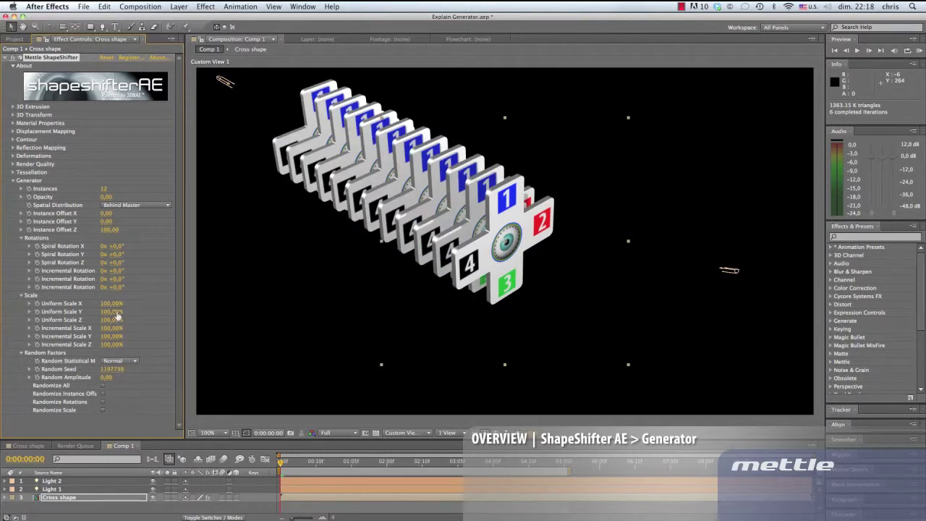
Try Uniform Scale X, Y and Z at 90%, then reset all three to 100%
click(110, 304)
text(90)
click(105, 311)
text(90)
key(Return)
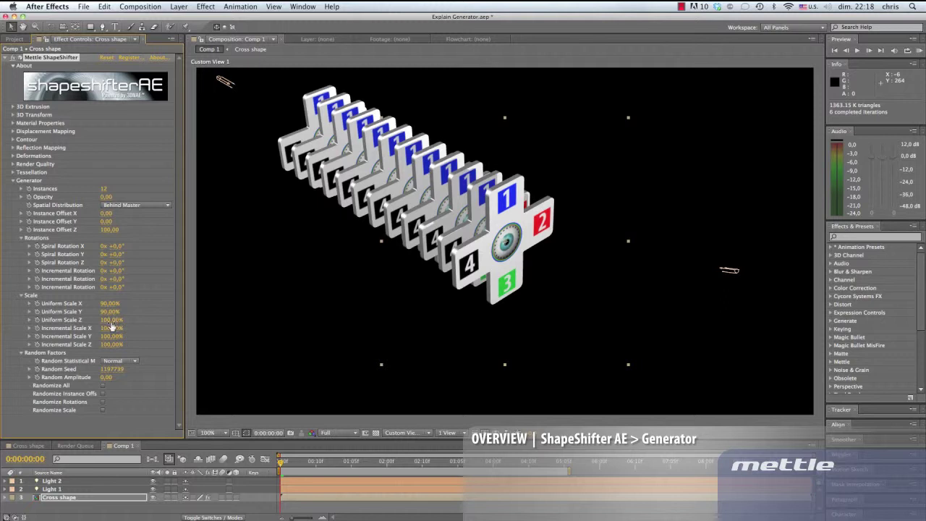
click(109, 320)
text(90)
key(Return)
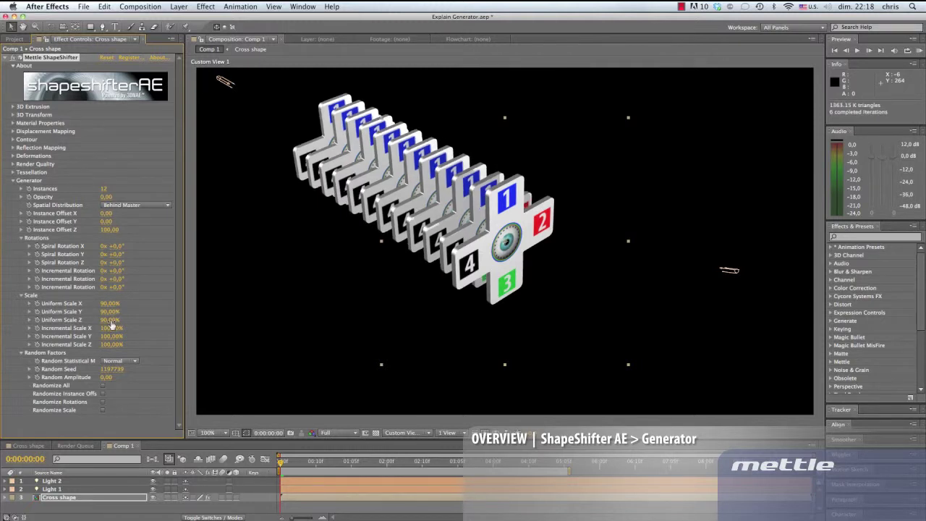
right_click(108, 320)
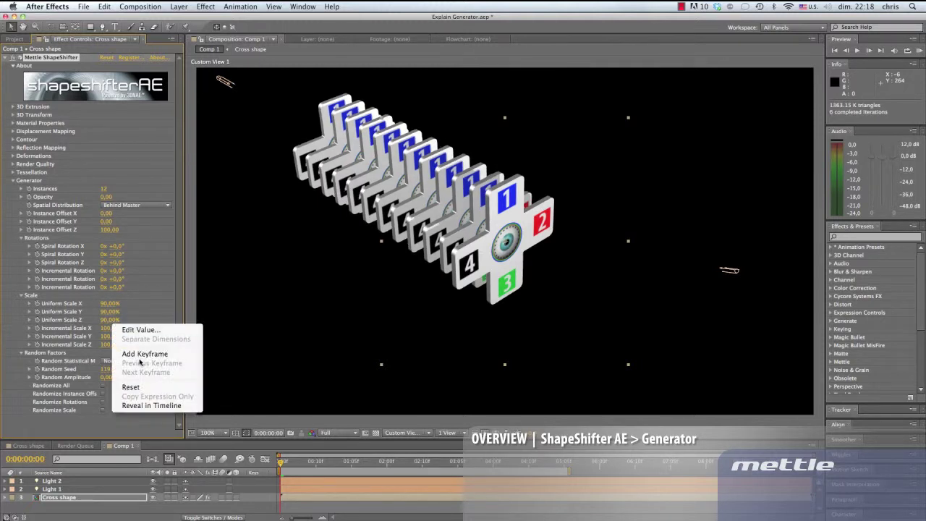
click(123, 384)
right_click(109, 314)
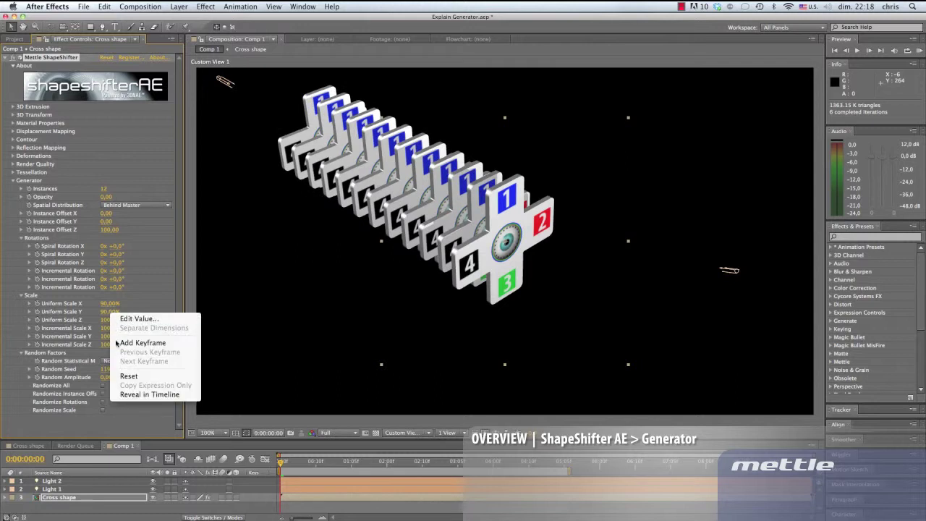
click(124, 376)
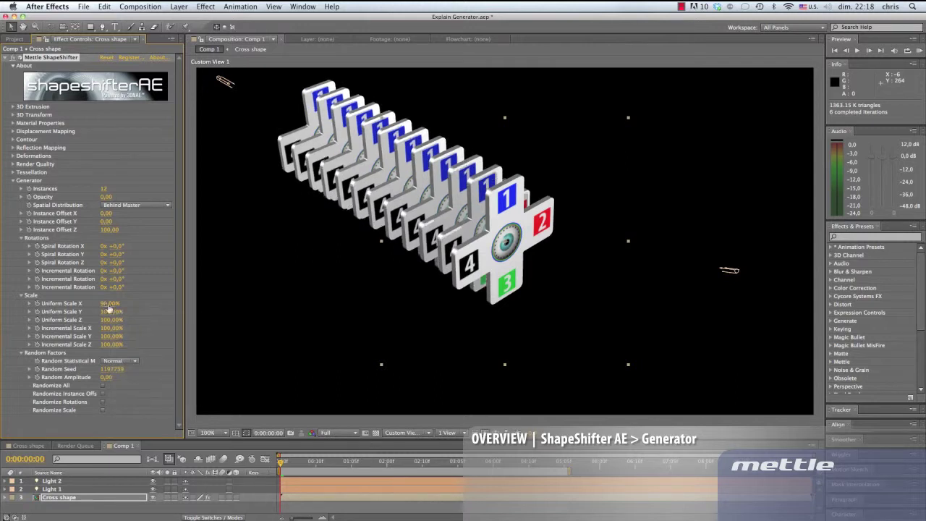
right_click(108, 306)
click(126, 368)
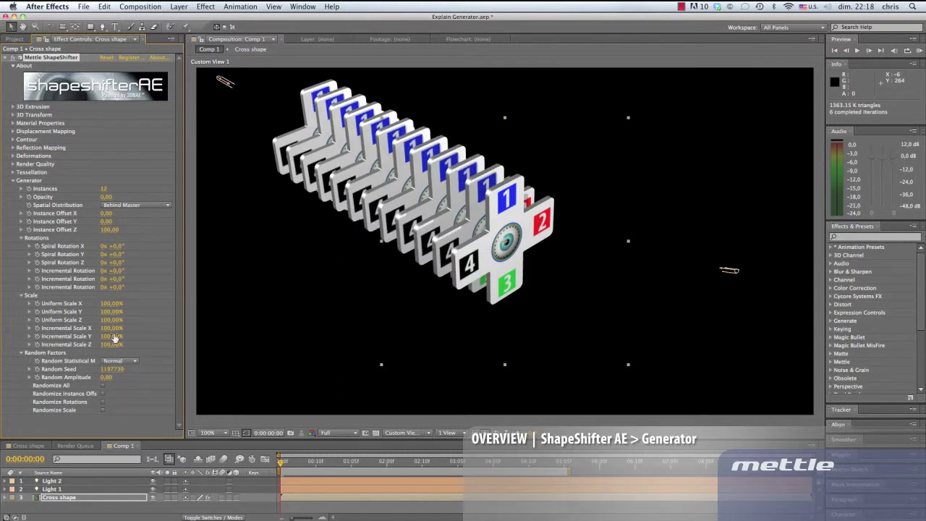
Set Incremental Scale X, Y and Z to 90% each
click(108, 330)
text(90)
key(Return)
click(109, 336)
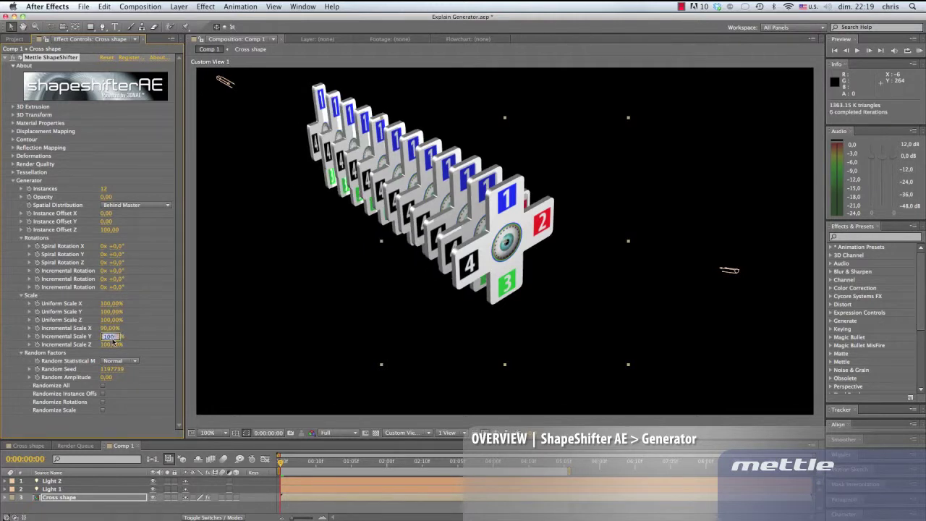
text(90)
key(Return)
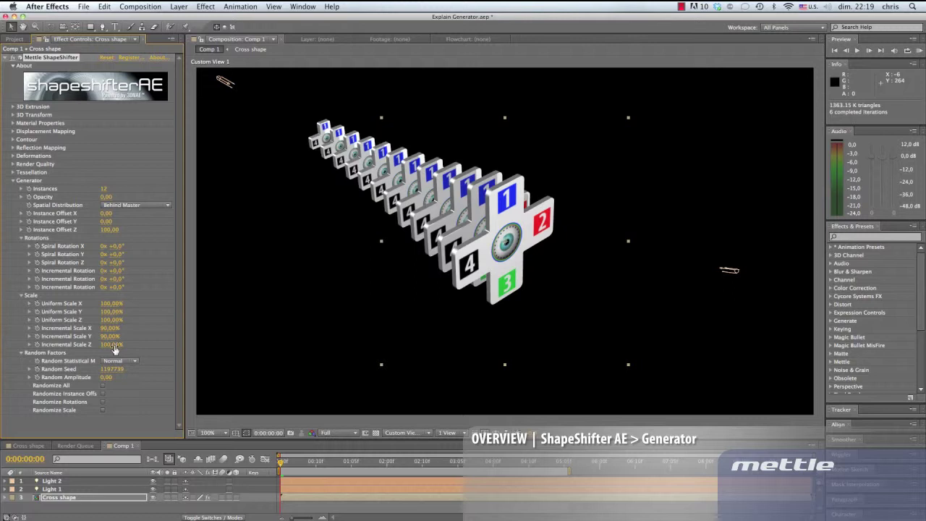
click(112, 345)
text(90)
key(Return)
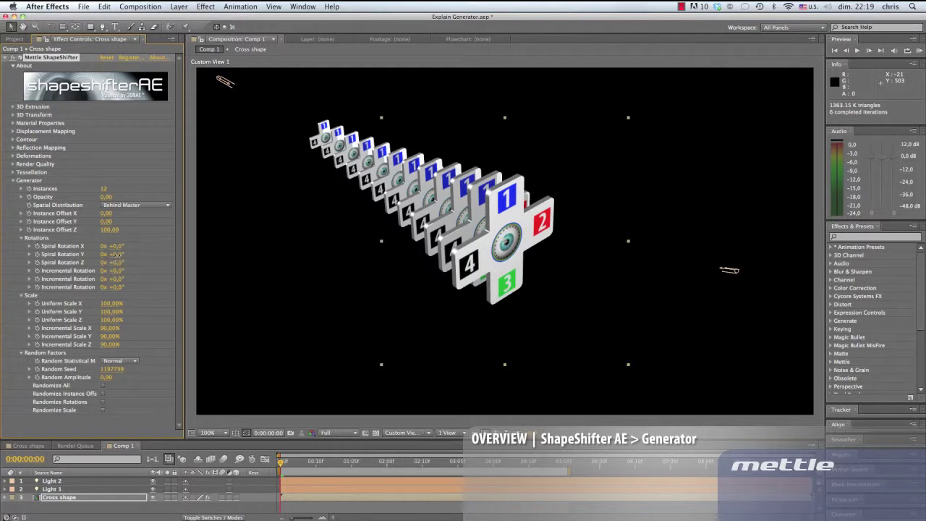
Set Spiral Rotation Y and X to +11° each
drag(116, 254, 123, 254)
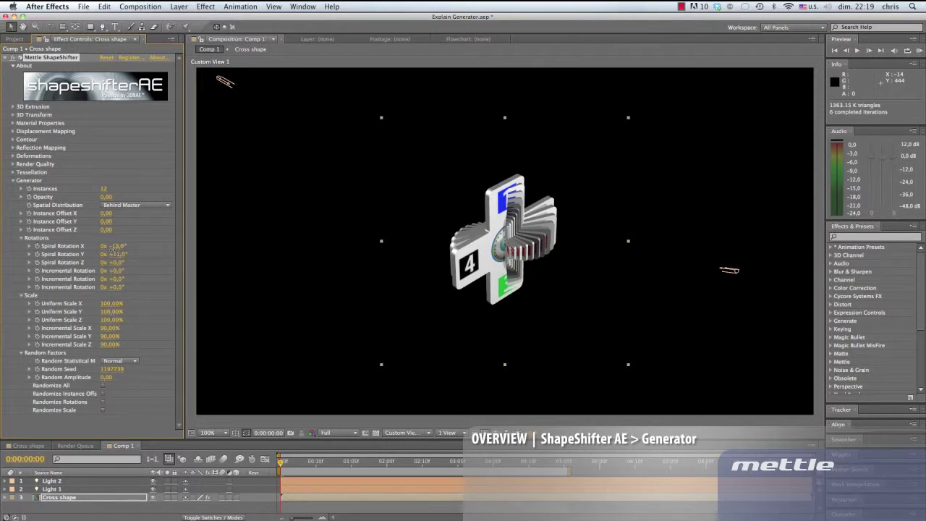
drag(115, 247, 104, 255)
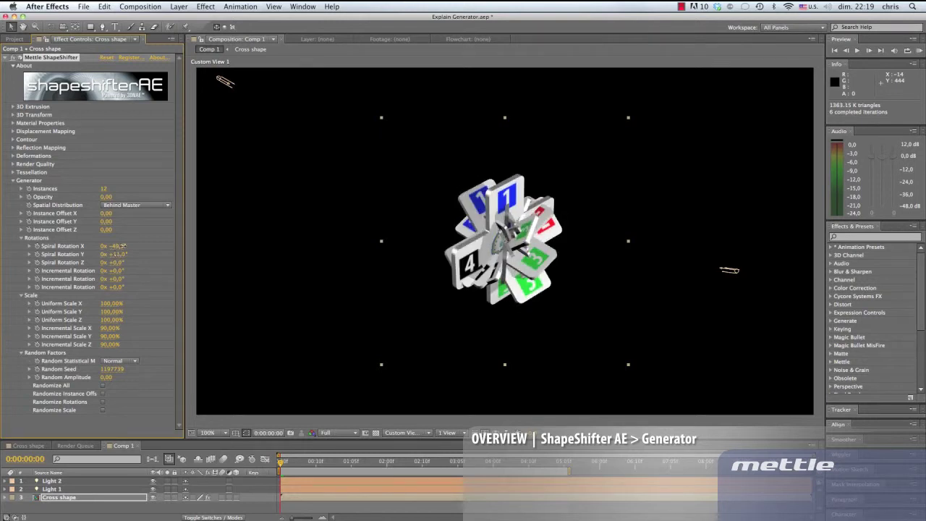
drag(122, 246, 146, 246)
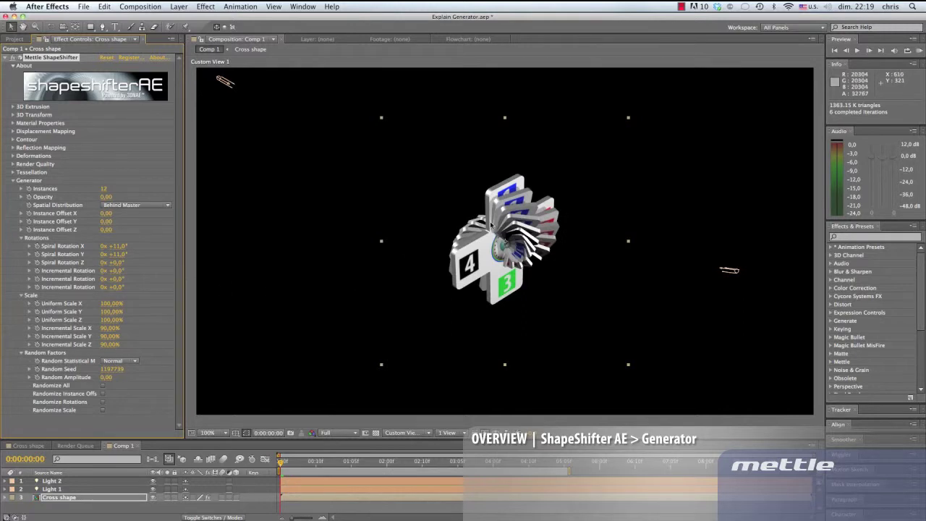
Orbit and dolly the 3D view with the Unified Camera tool to inspect the spiral fan
click(63, 27)
drag(413, 221, 431, 387)
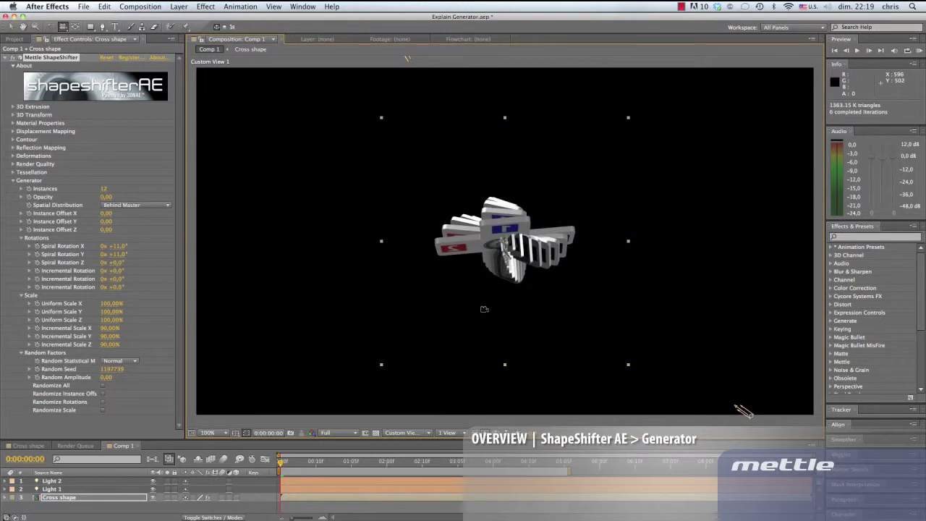
drag(476, 312, 500, 303)
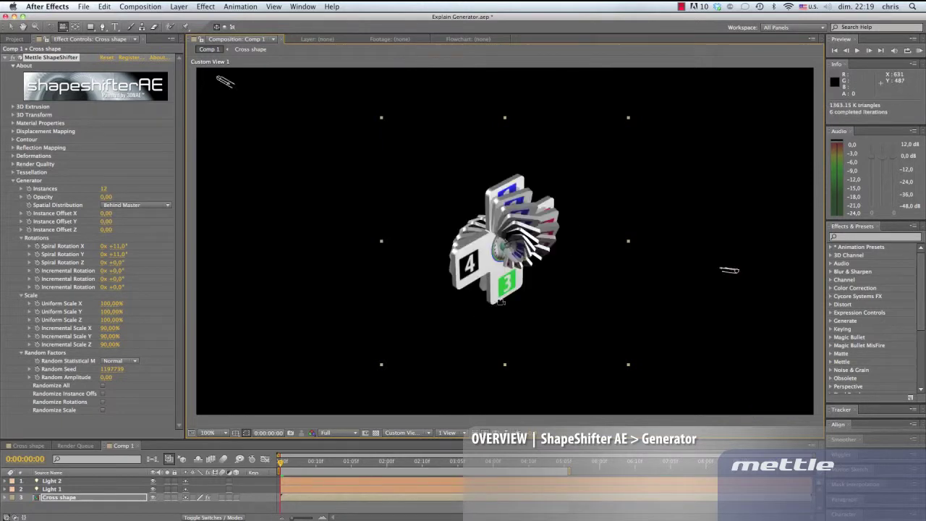
drag(553, 250, 592, 165)
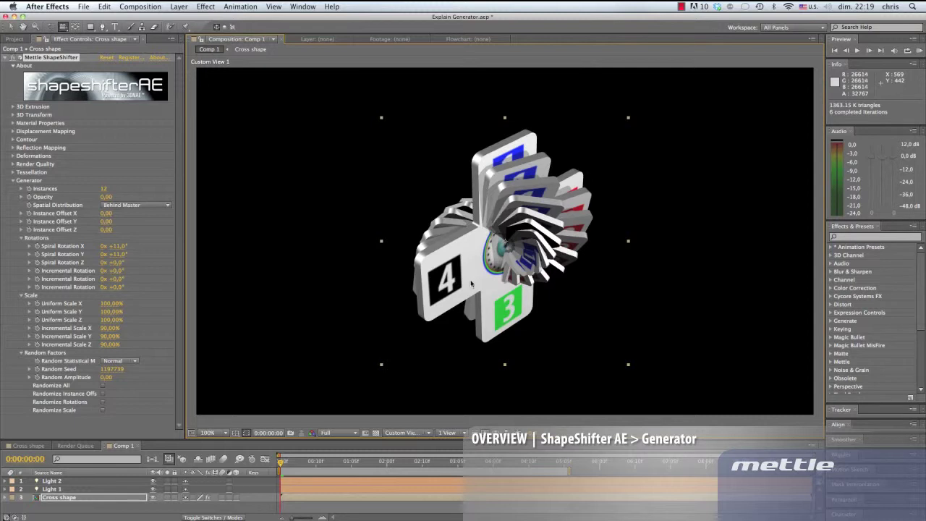
Restore the original view framing, go to the first frame, and show the Project panel's items
key(super+z)
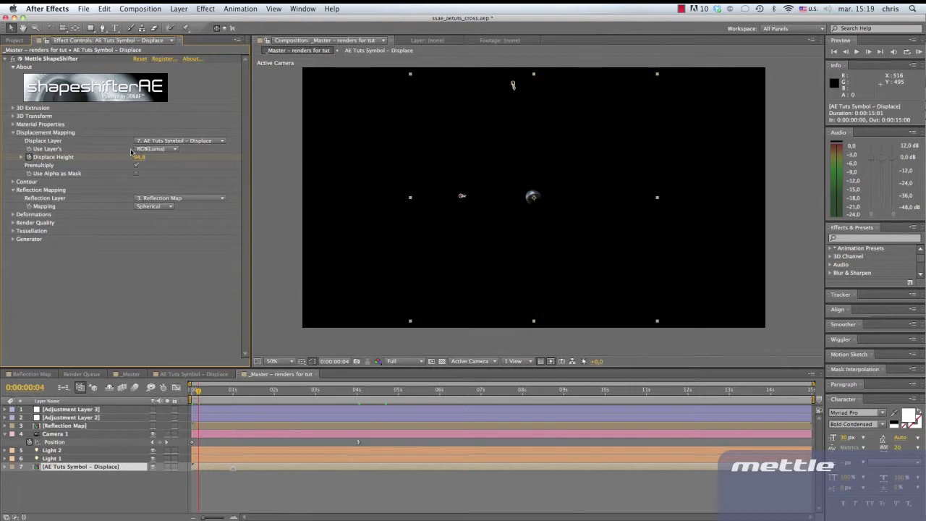
key(Home)
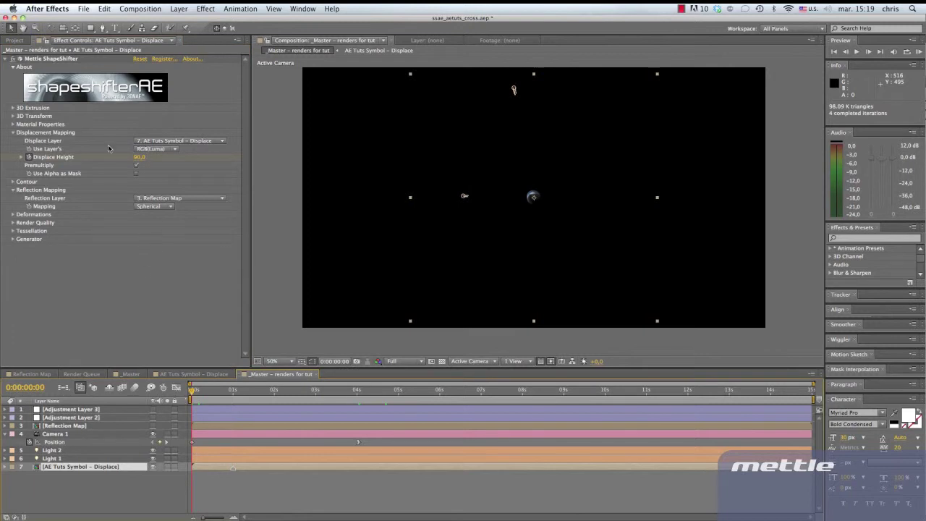
click(22, 41)
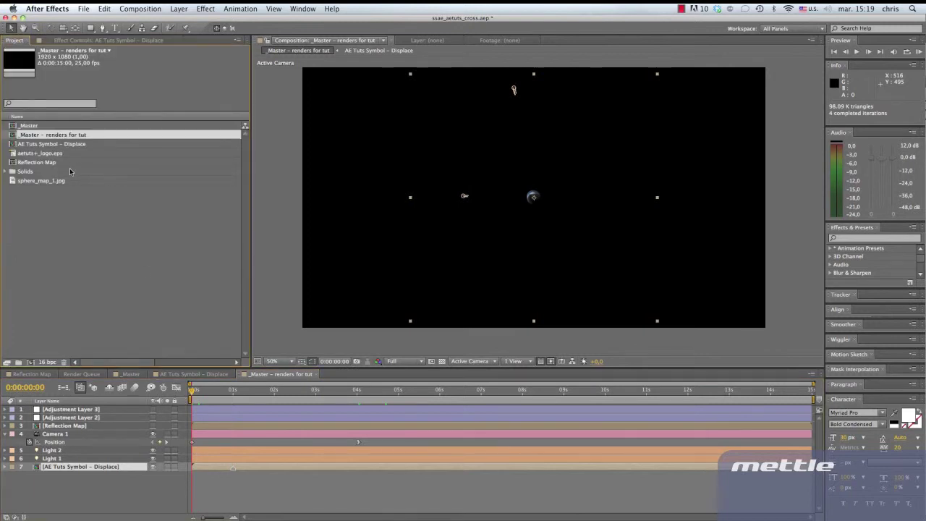
double_click(59, 145)
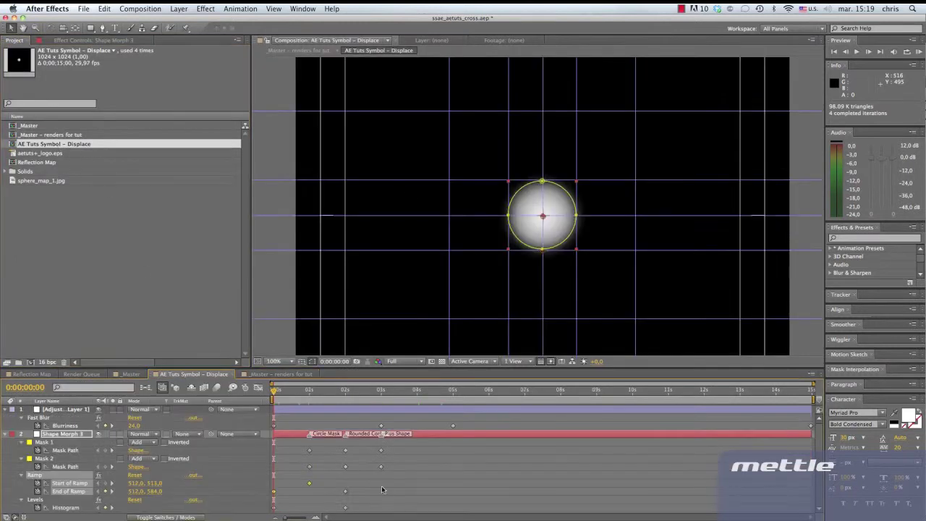
drag(273, 397, 316, 461)
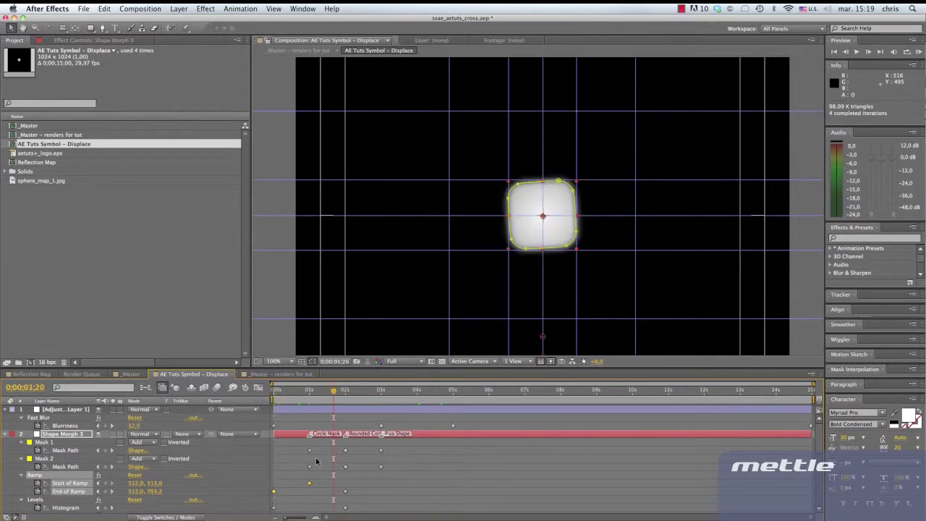
double_click(46, 163)
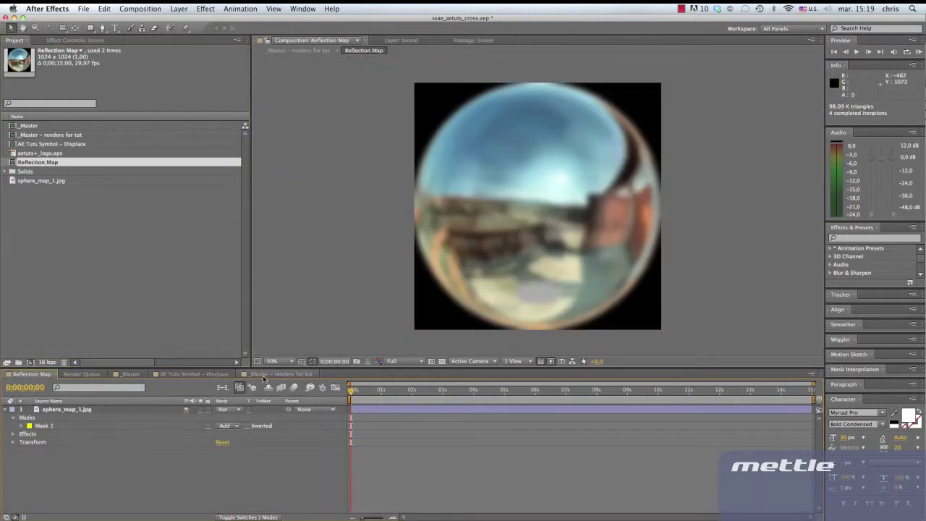
click(263, 375)
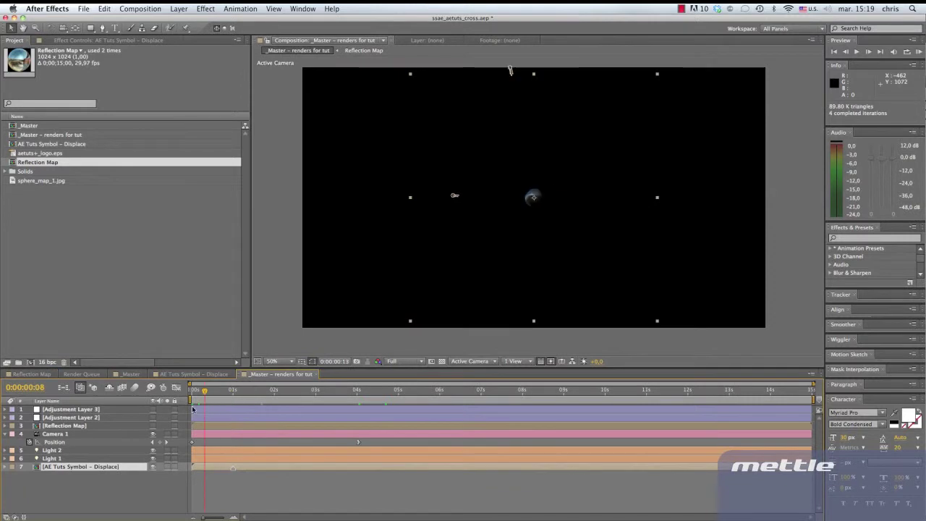
Confirm Camera 1's settings and inspect its first Position keyframe
double_click(71, 435)
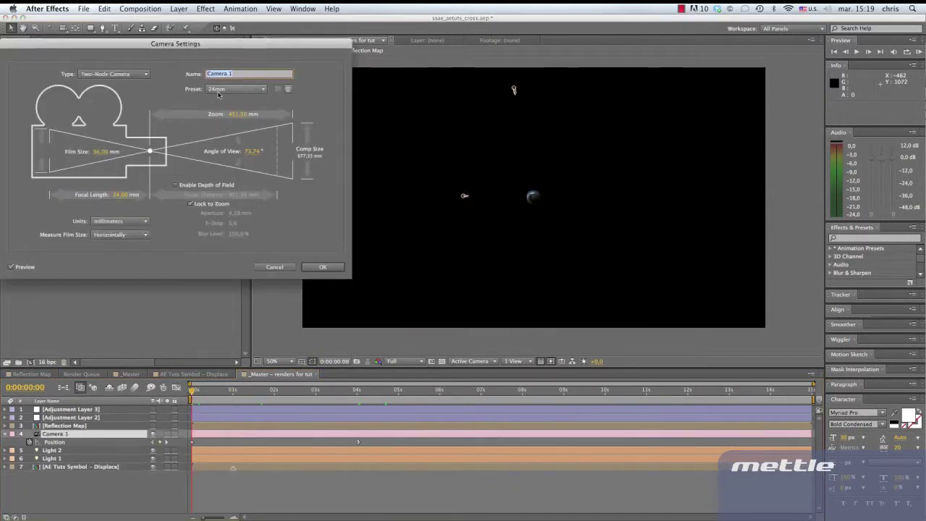
click(321, 268)
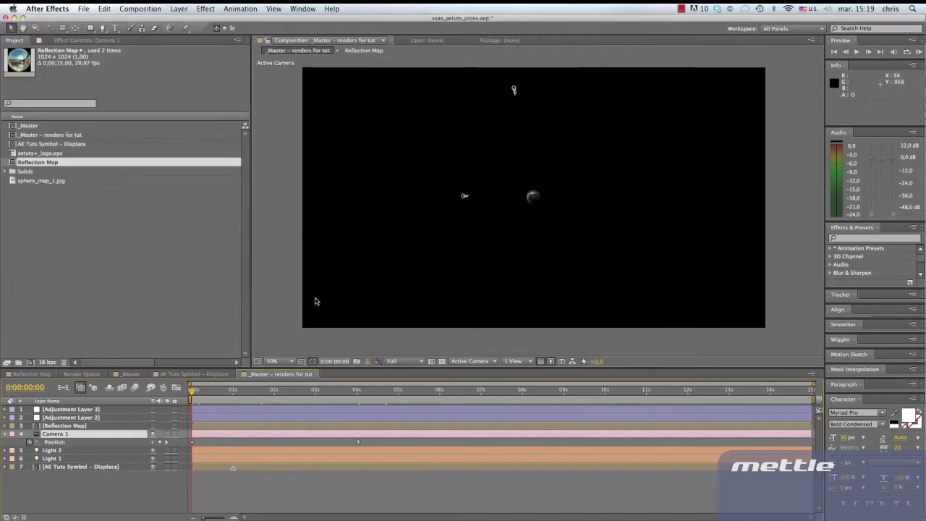
right_click(192, 442)
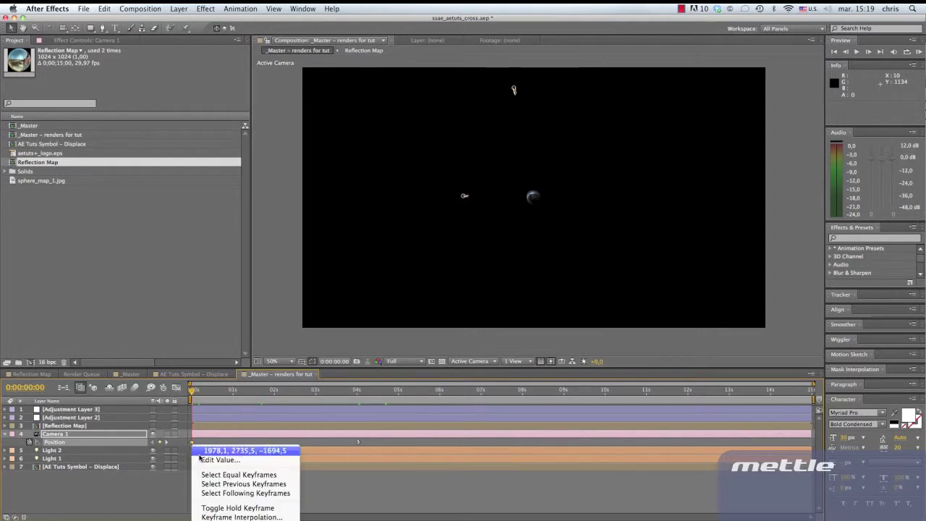
key(Escape)
Move to 0:00:04:01 and inspect Camera 1's second Position keyframe
click(355, 391)
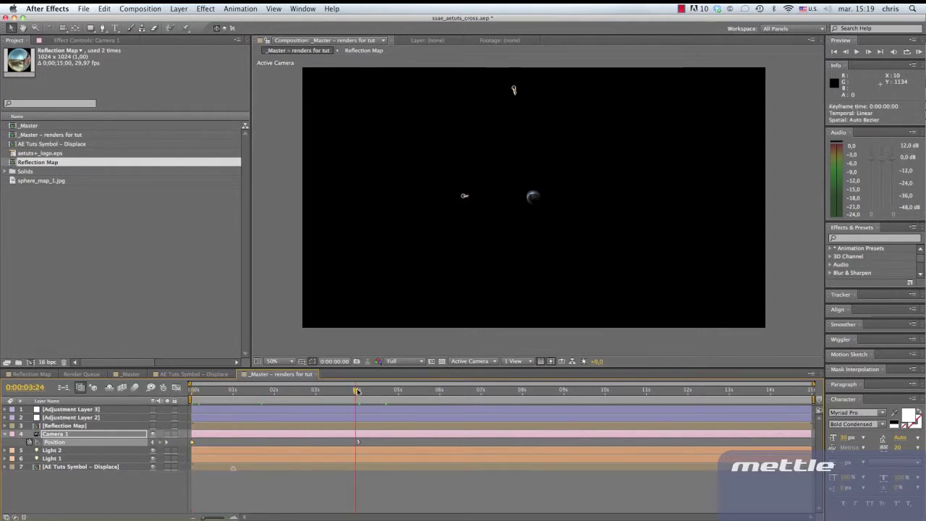
drag(357, 391, 358, 390)
click(358, 441)
right_click(358, 441)
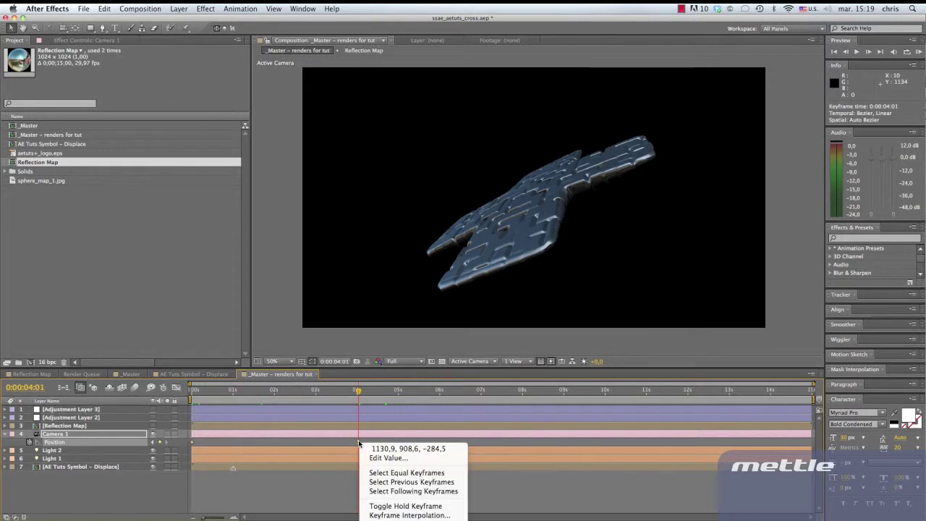
key(Escape)
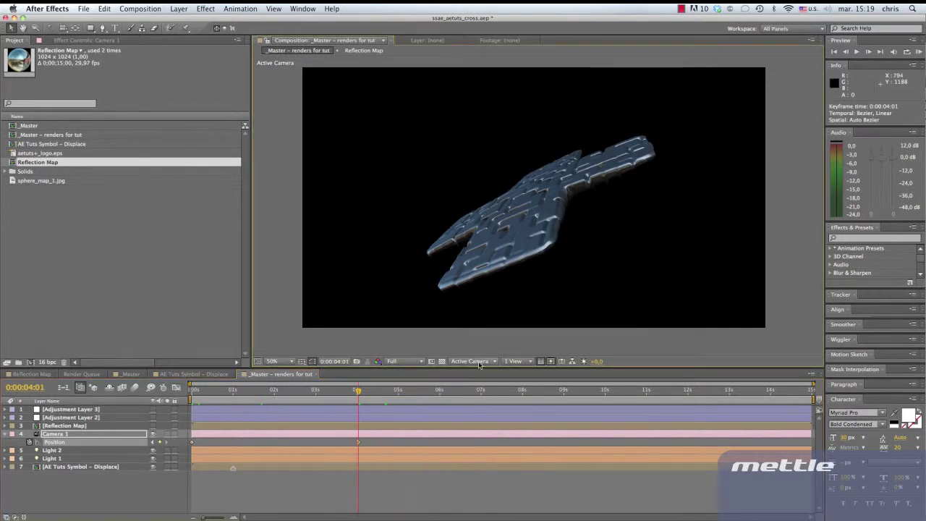
Check the camera move in Top view, then return to Active Camera
click(472, 361)
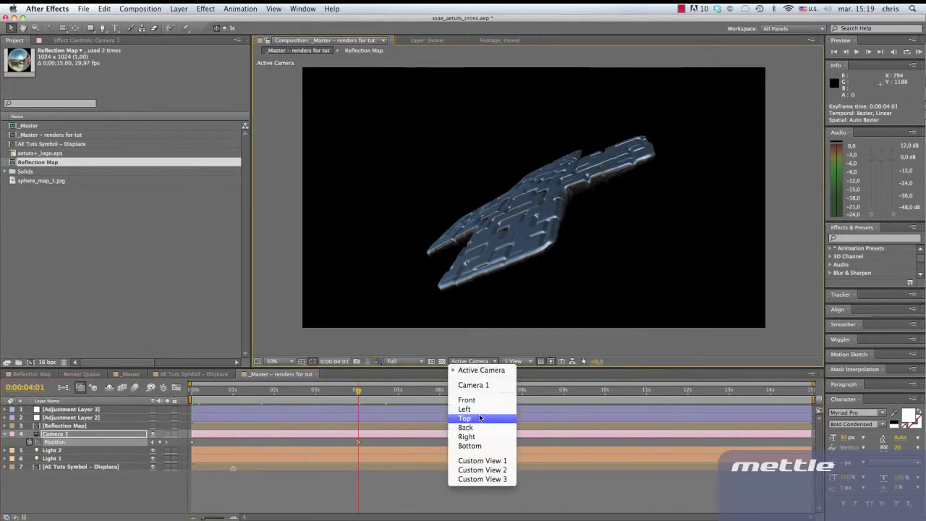
click(464, 418)
click(233, 426)
drag(235, 427, 359, 439)
key(period)
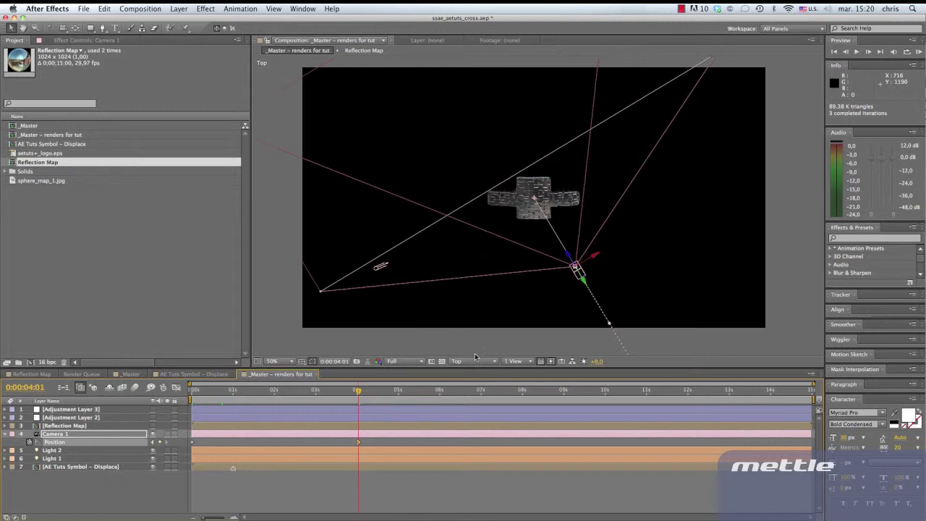
click(471, 361)
click(471, 372)
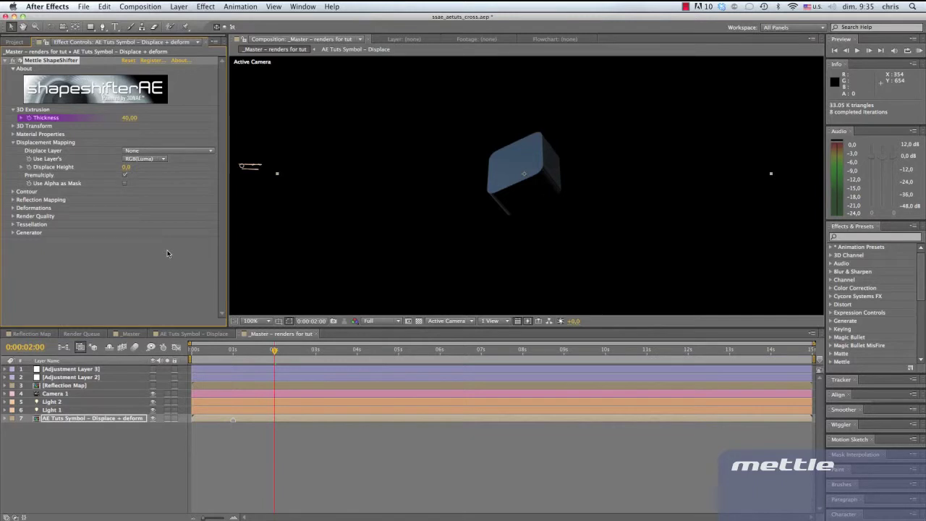
Set extrusion Thickness to 1,00 and Displace Height to 20,0, then select the Displace + deform layer
click(230, 140)
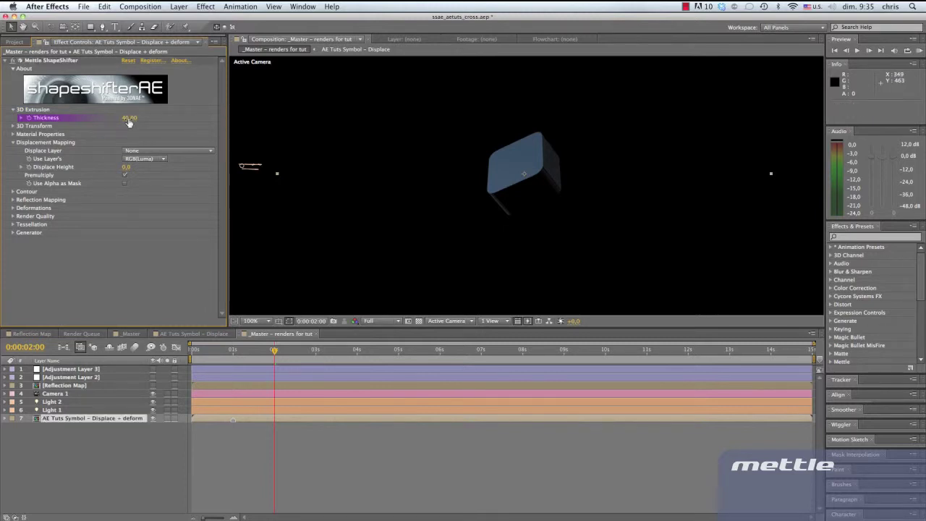
key(Return)
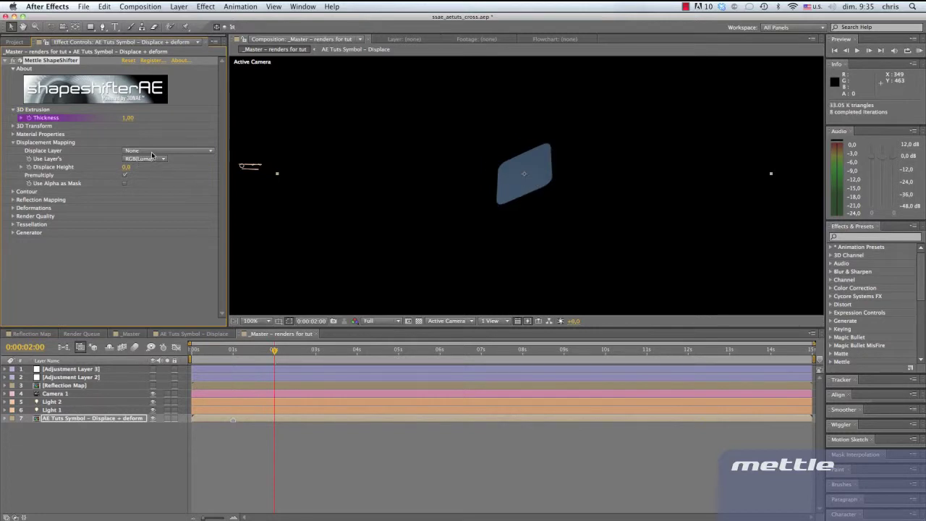
click(125, 168)
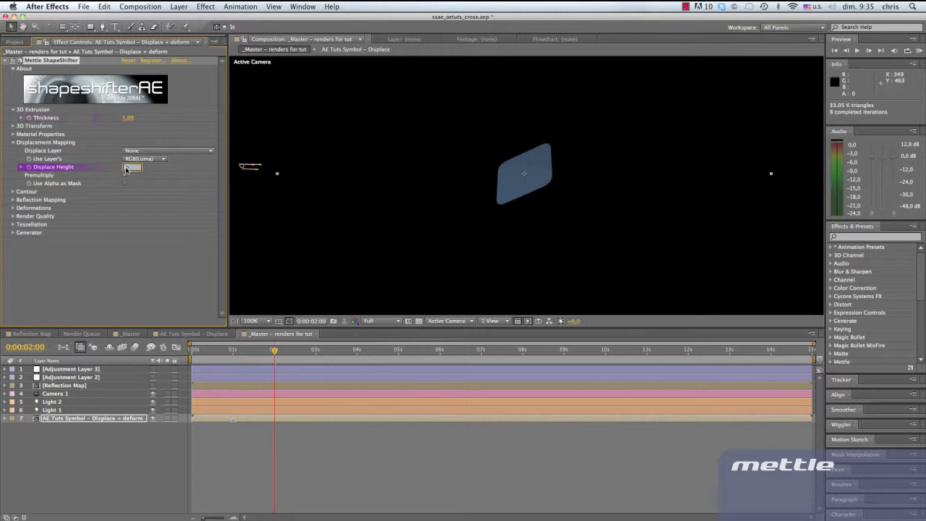
key(Return)
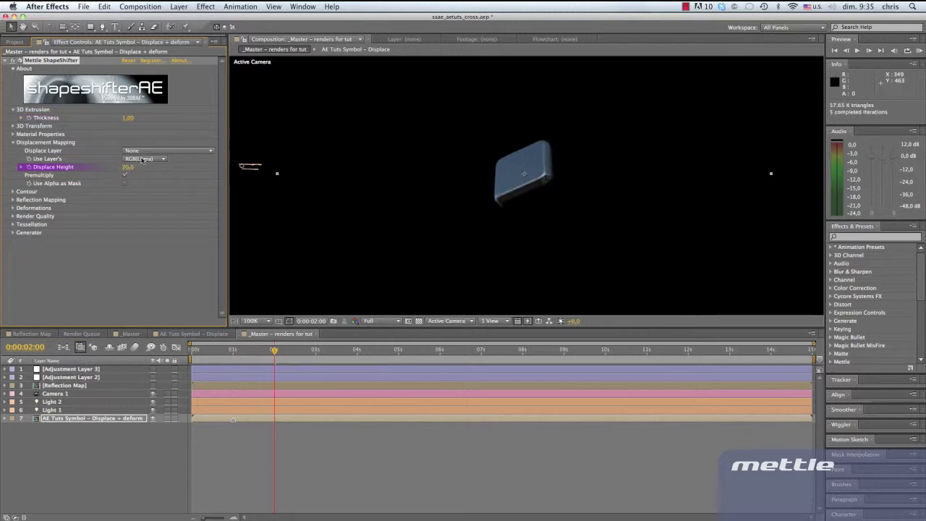
click(110, 419)
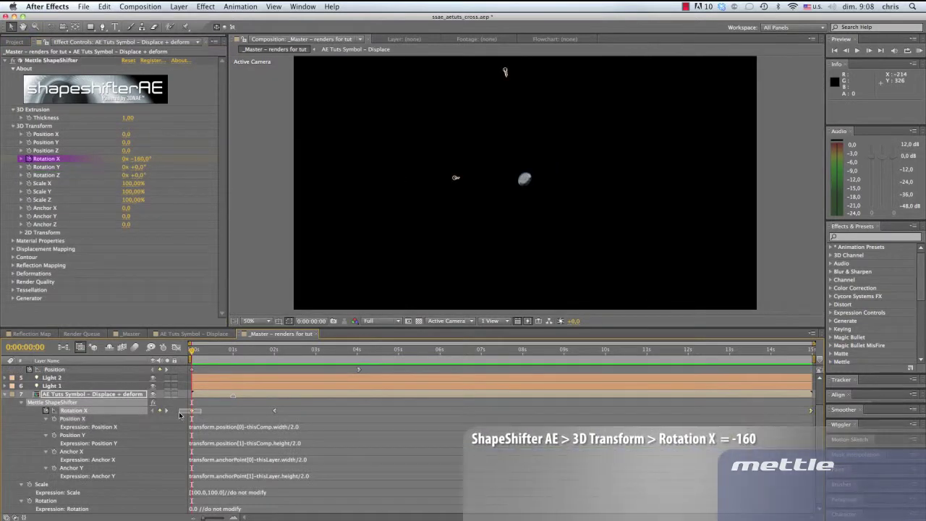
Scrub through the Rotation X animation, then play a preview from frame 0
drag(194, 353, 274, 356)
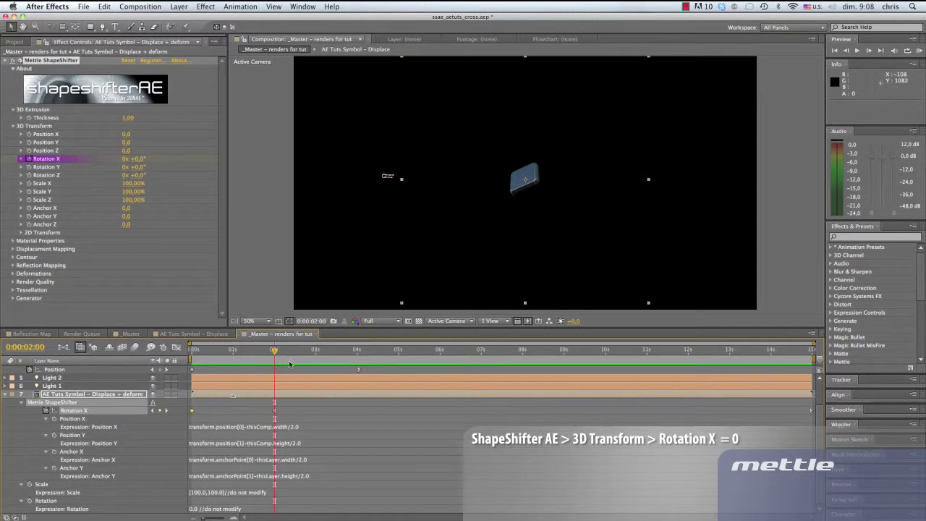
drag(275, 355, 811, 351)
click(793, 412)
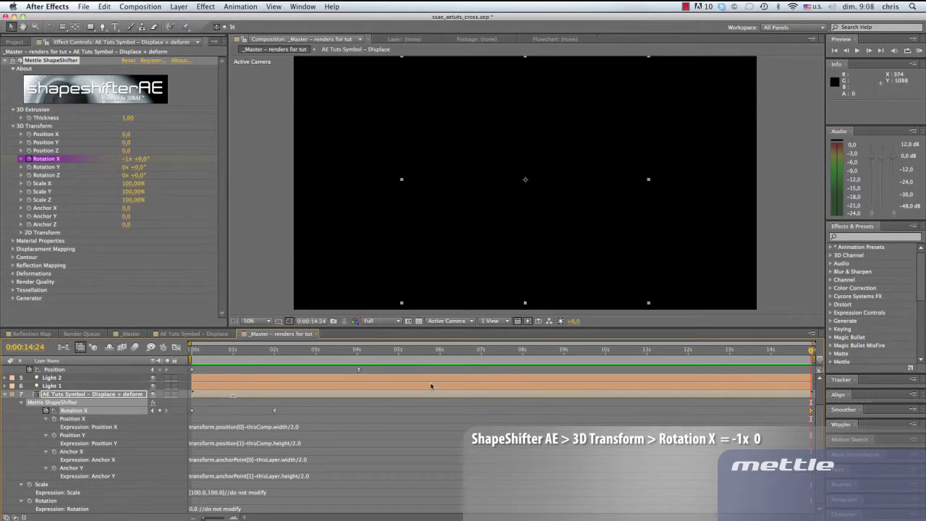
key(Home)
key(space)
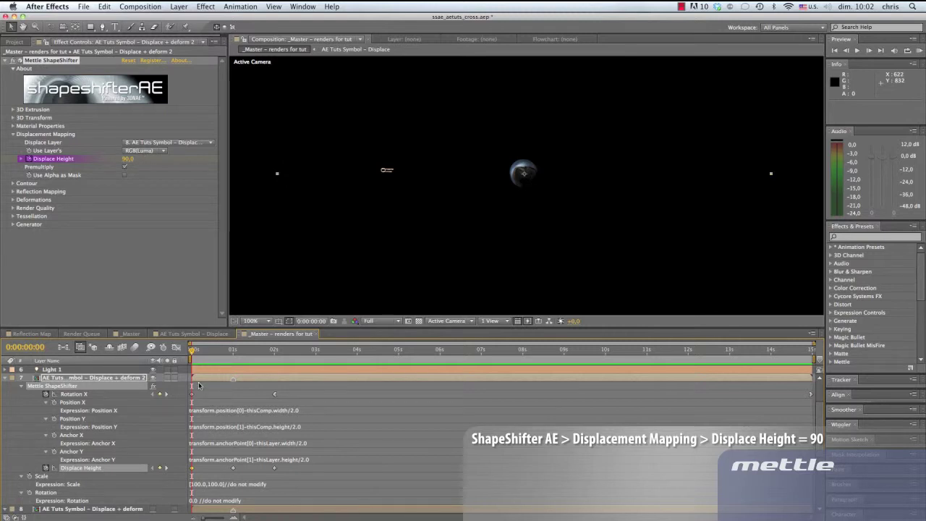
Check the Displace Height keyframes at 1s and 2s, then expand the Generator settings
drag(192, 350, 233, 351)
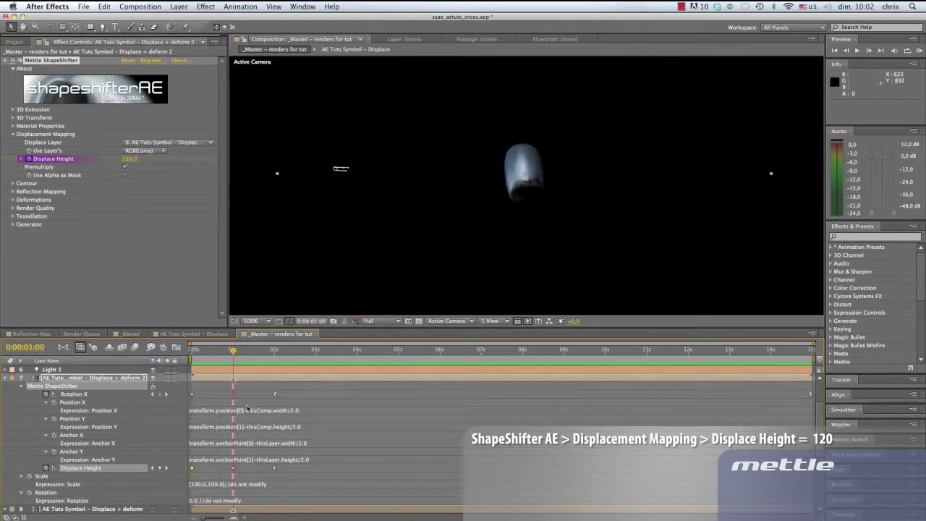
click(232, 467)
drag(236, 355, 277, 355)
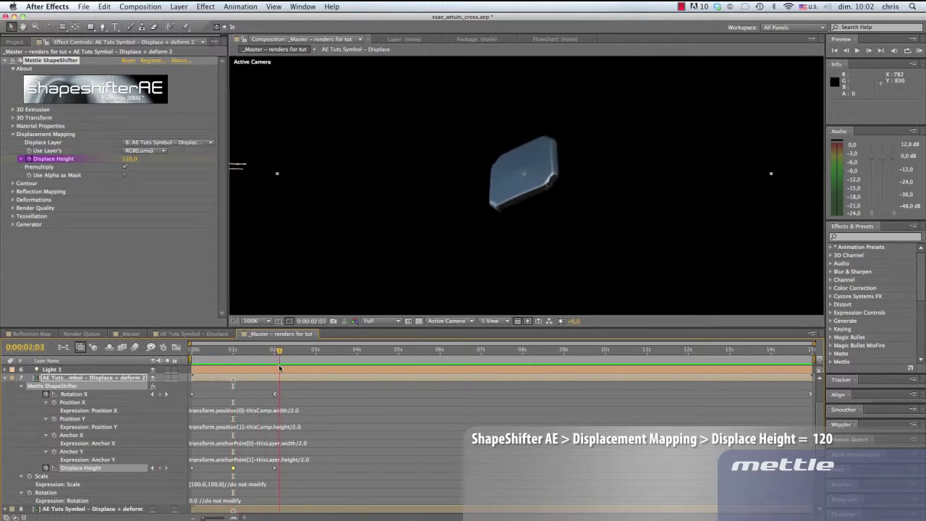
click(275, 468)
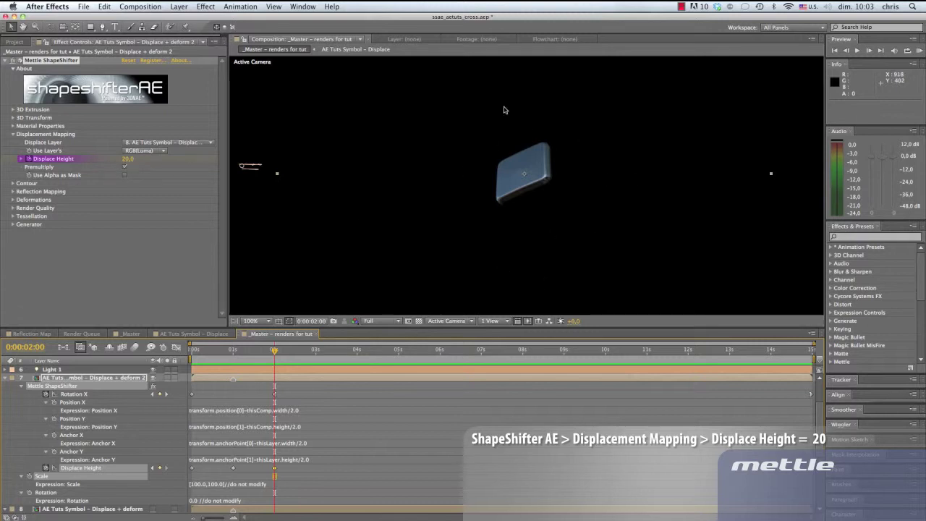
drag(274, 355, 359, 355)
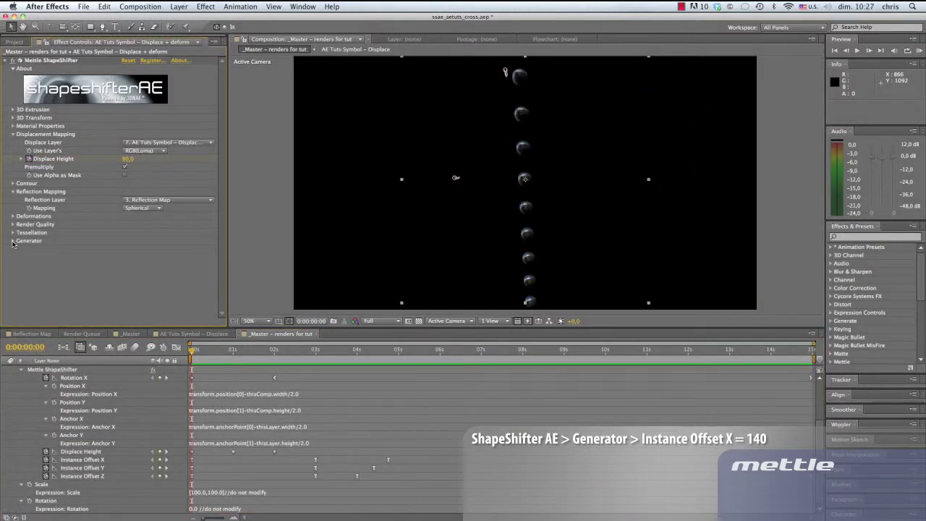
click(13, 242)
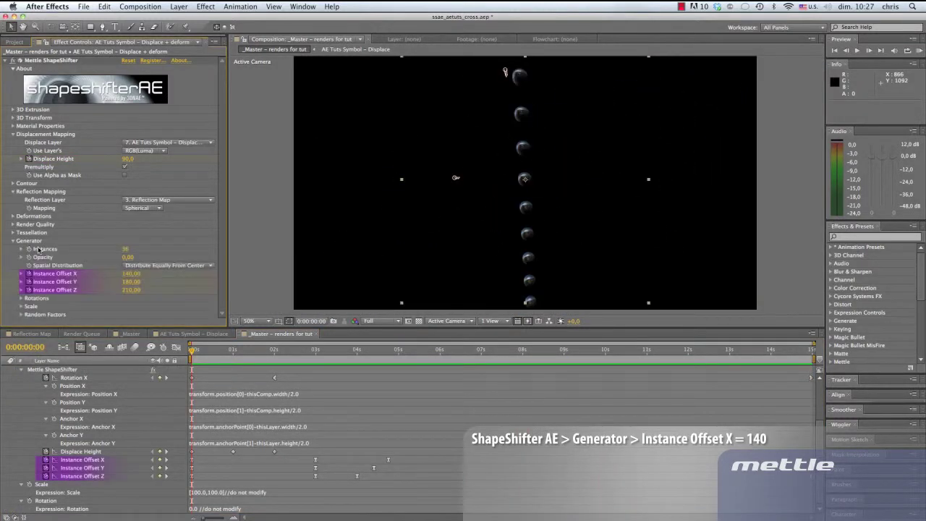
Inspect the Instance Offset X keyframe at 3s, where the offset drops from 140 to 0
click(192, 460)
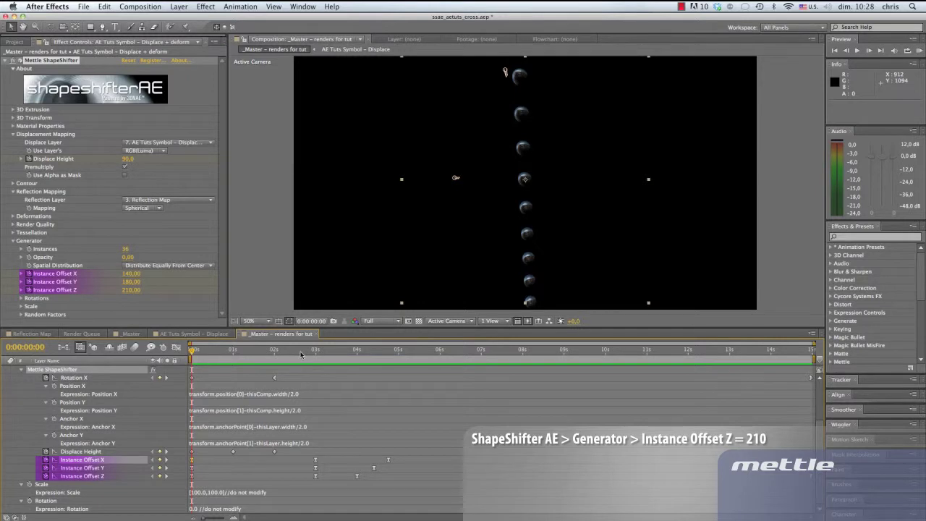
drag(300, 354, 316, 351)
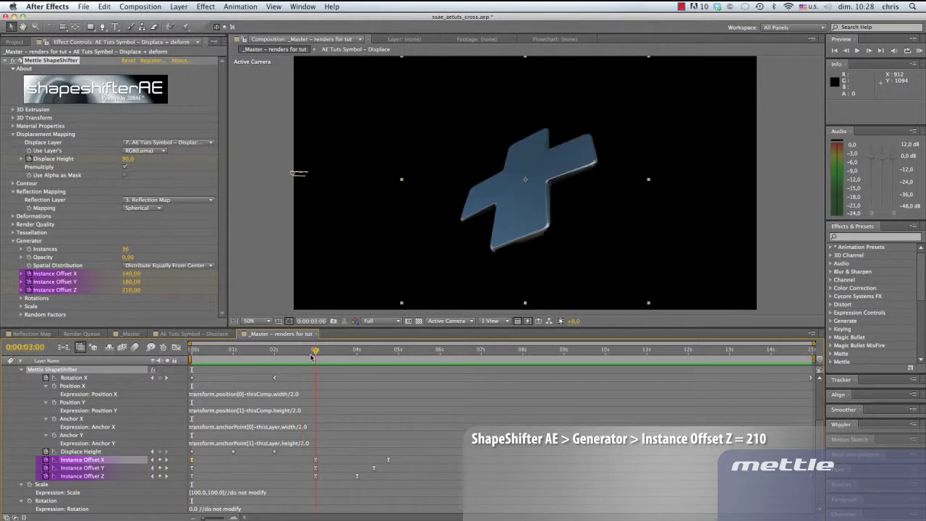
click(313, 460)
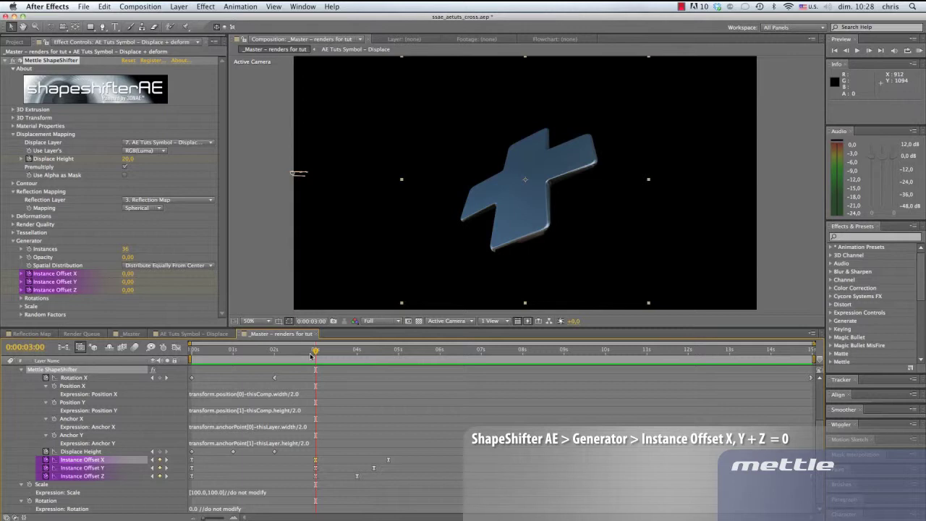
drag(311, 355, 388, 356)
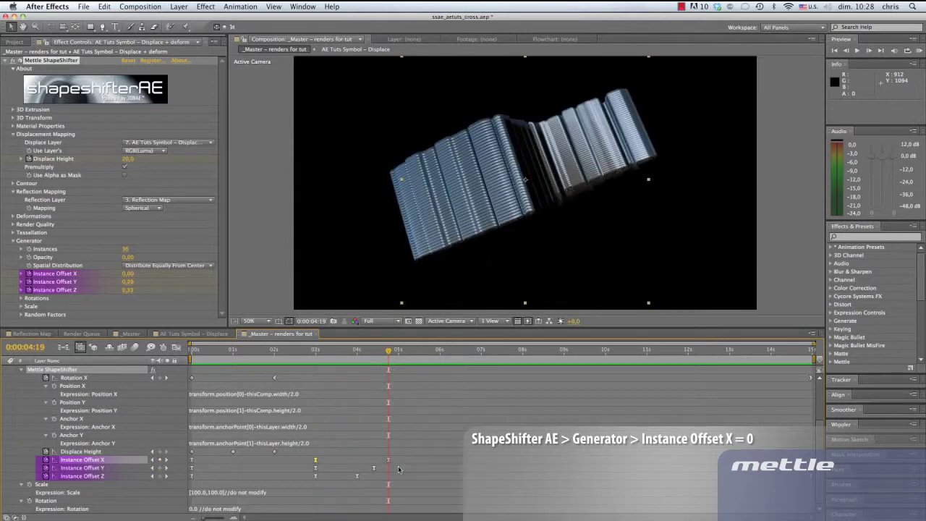
Check that Instance Offset X rises from 0 back to 50 at the composition end, then return to 0s
click(382, 461)
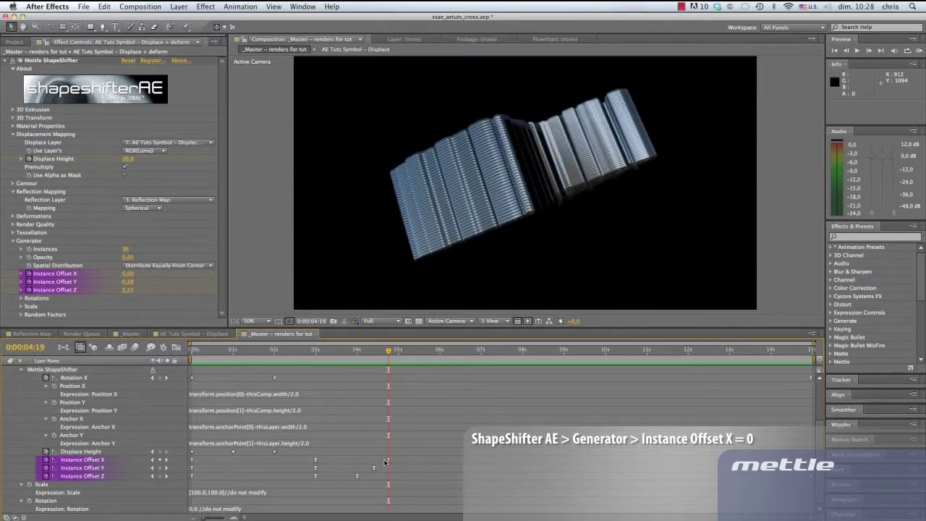
click(389, 460)
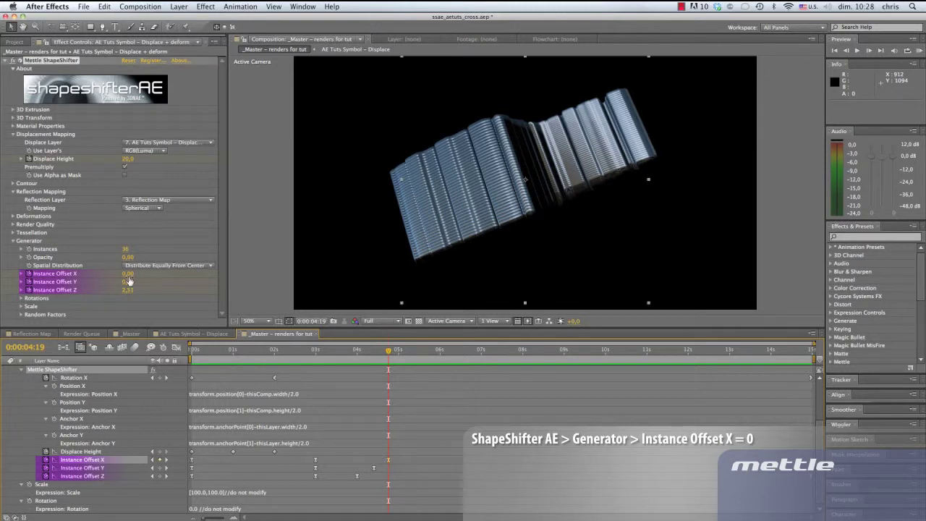
drag(622, 356, 811, 351)
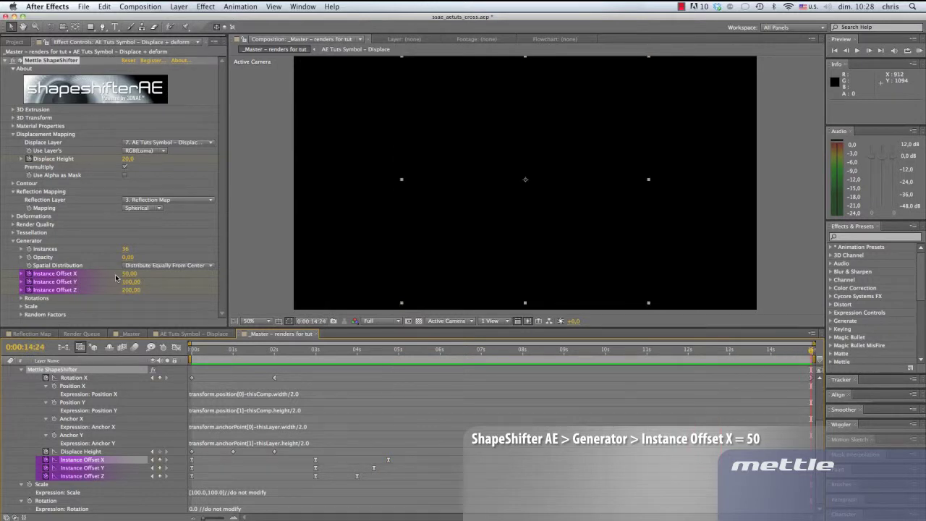
drag(412, 351, 187, 352)
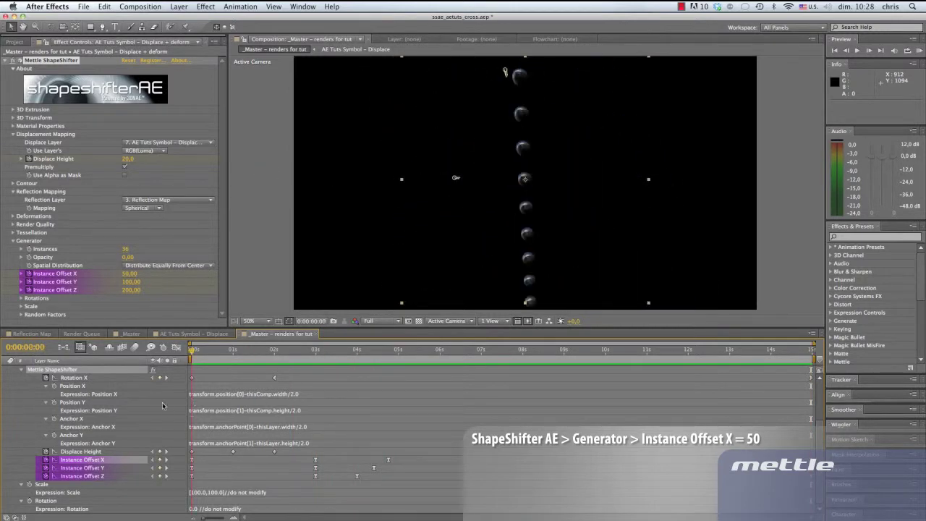
Review the Instance Offset Y keyframes: 180 at 0s, 0 around 3–4s, 100 at the end
click(193, 468)
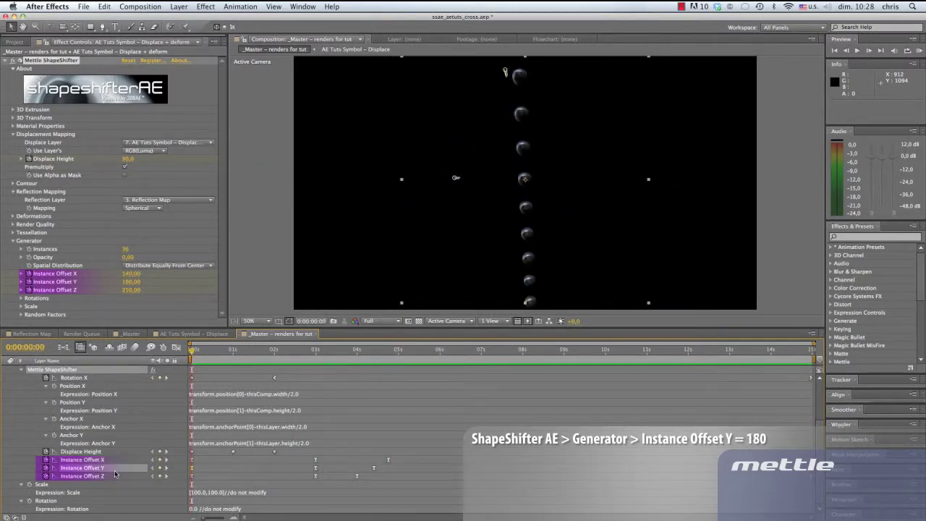
drag(305, 353, 315, 355)
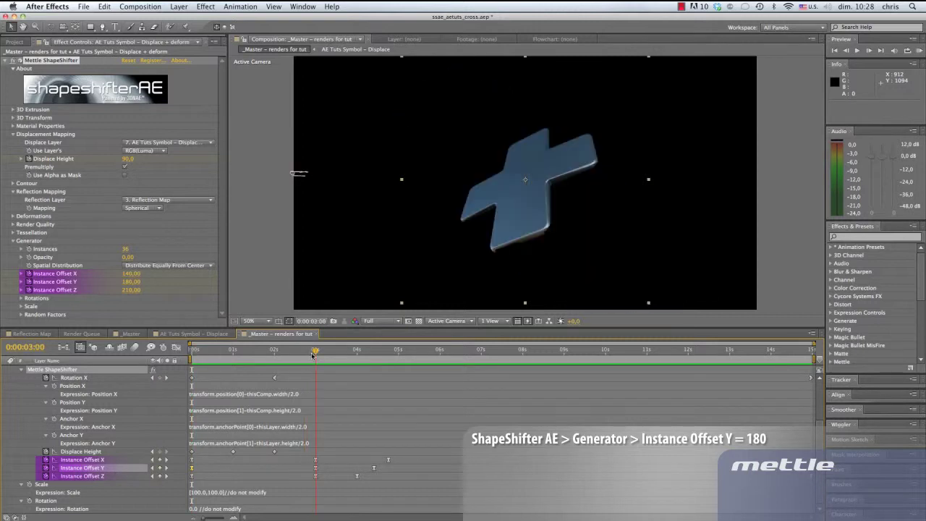
click(315, 468)
drag(316, 355, 356, 355)
click(361, 478)
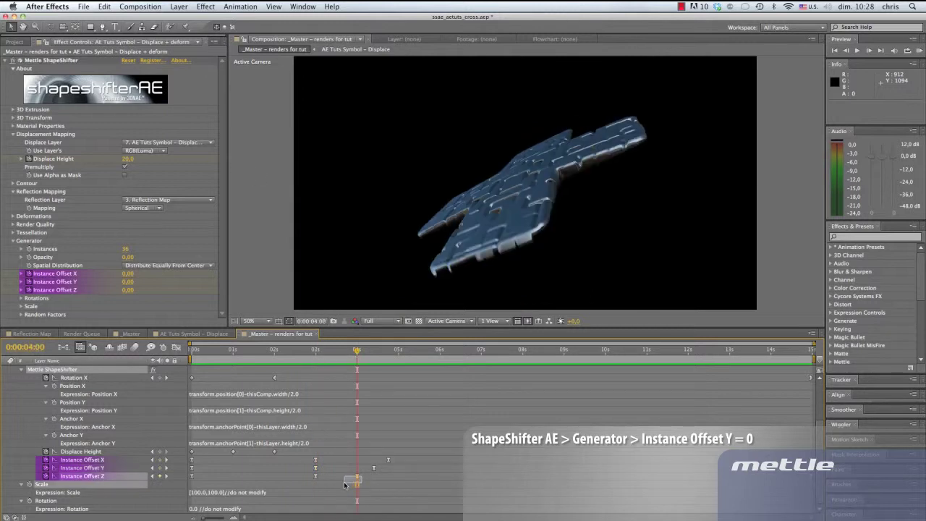
click(372, 468)
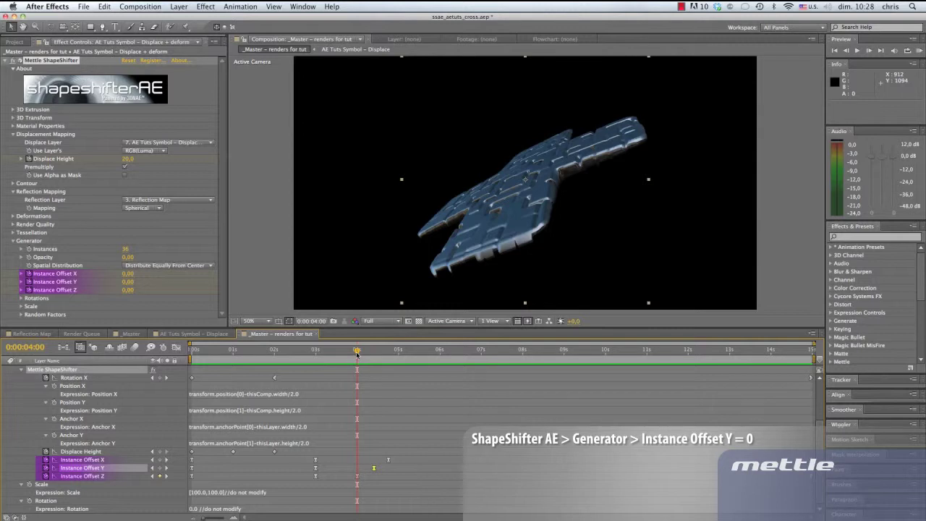
drag(356, 354, 810, 352)
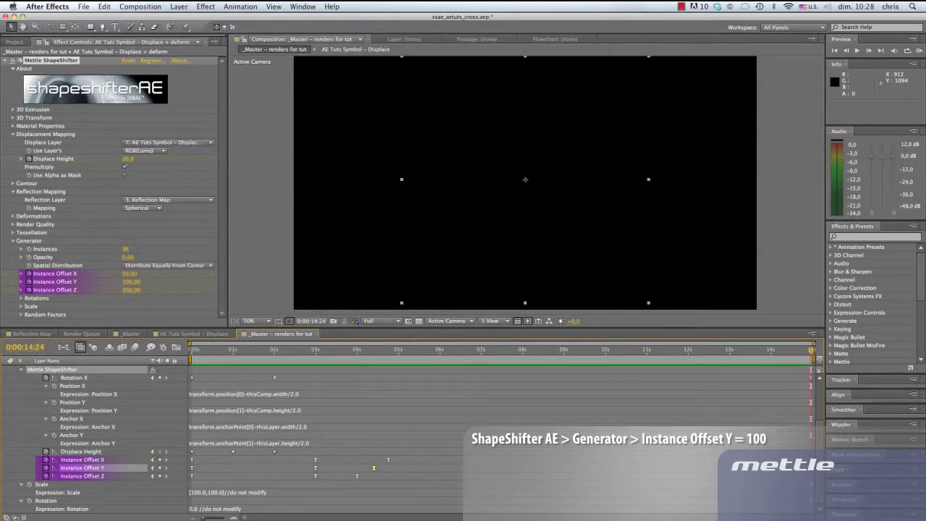
key(super+shift+a)
key(Home)
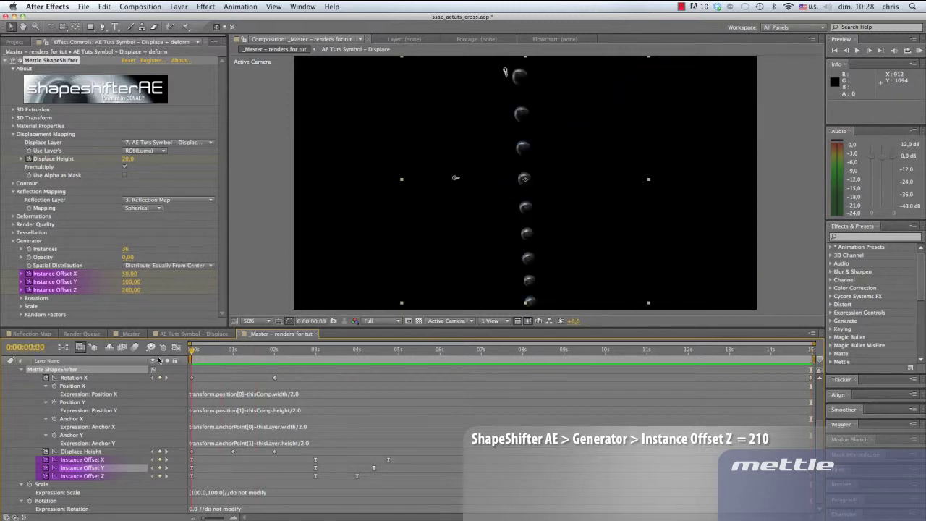
Review the Instance Offset Z keyframes: 210 at 0s, 0 at 4s, 200 at the end
click(200, 477)
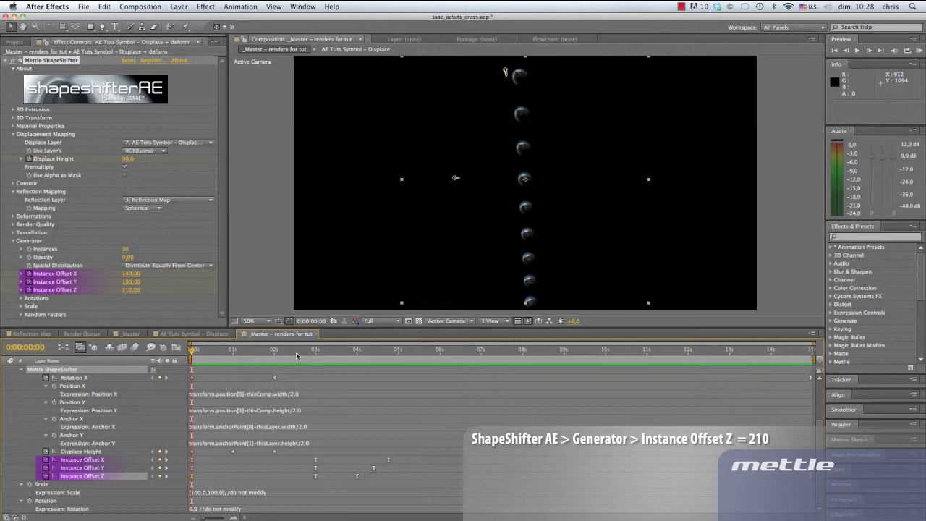
drag(296, 355, 315, 353)
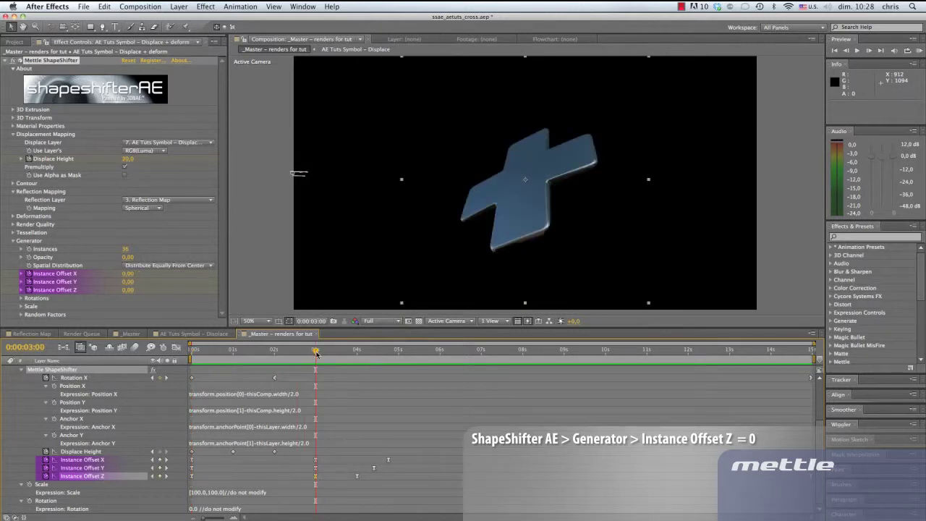
drag(316, 353, 356, 353)
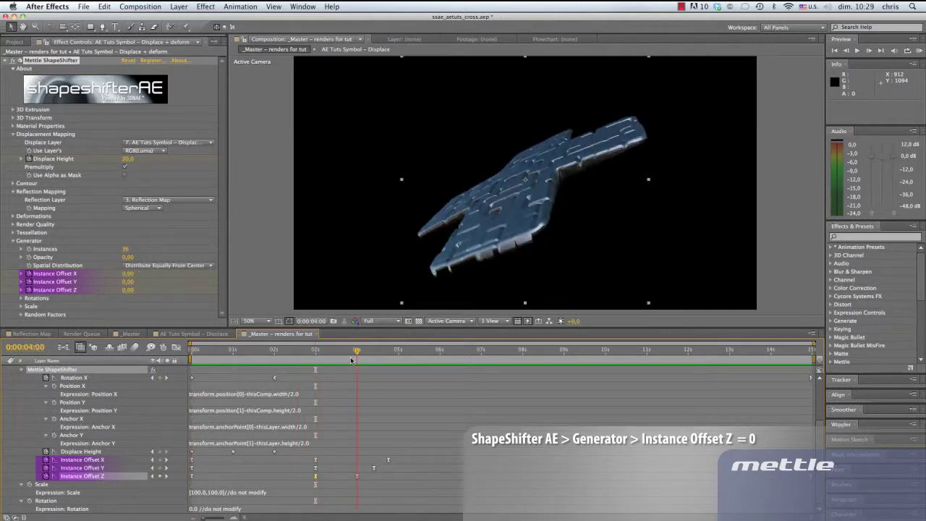
click(358, 477)
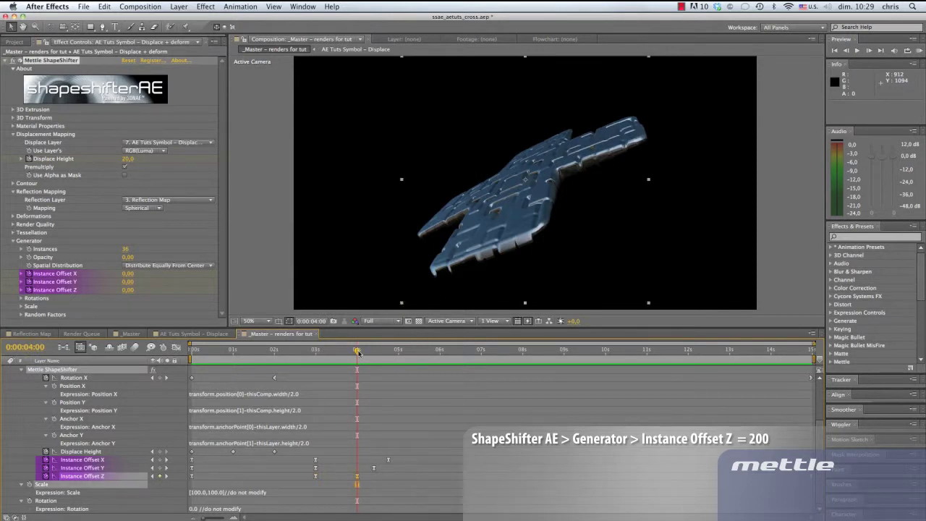
drag(357, 352, 811, 352)
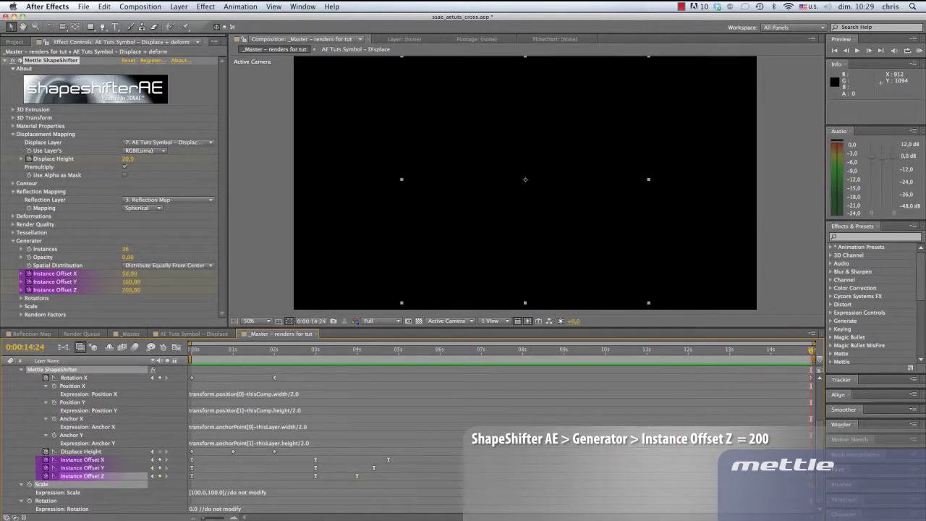
click(303, 352)
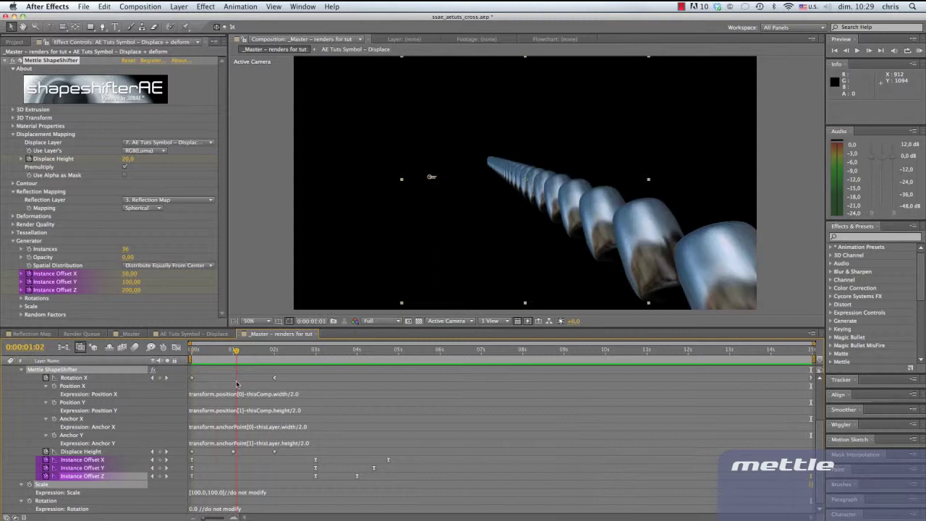
drag(311, 396, 375, 411)
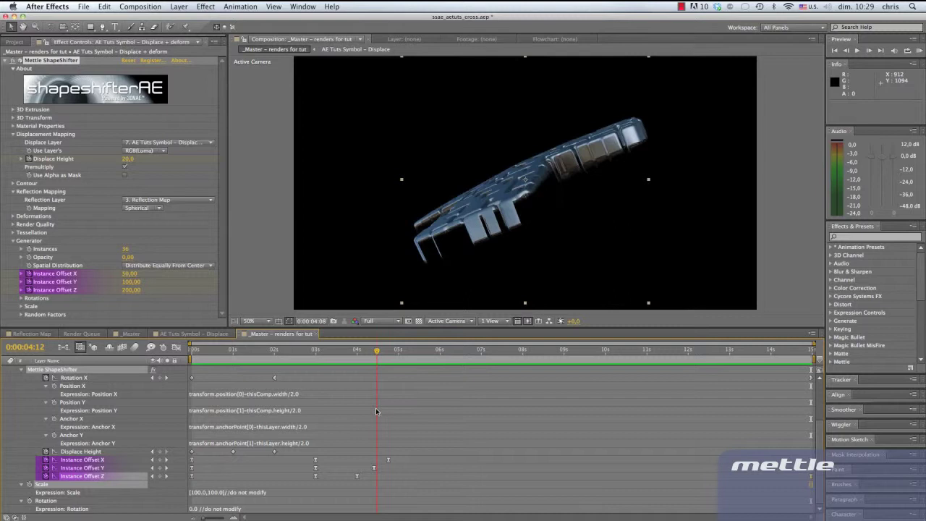
drag(375, 411, 428, 423)
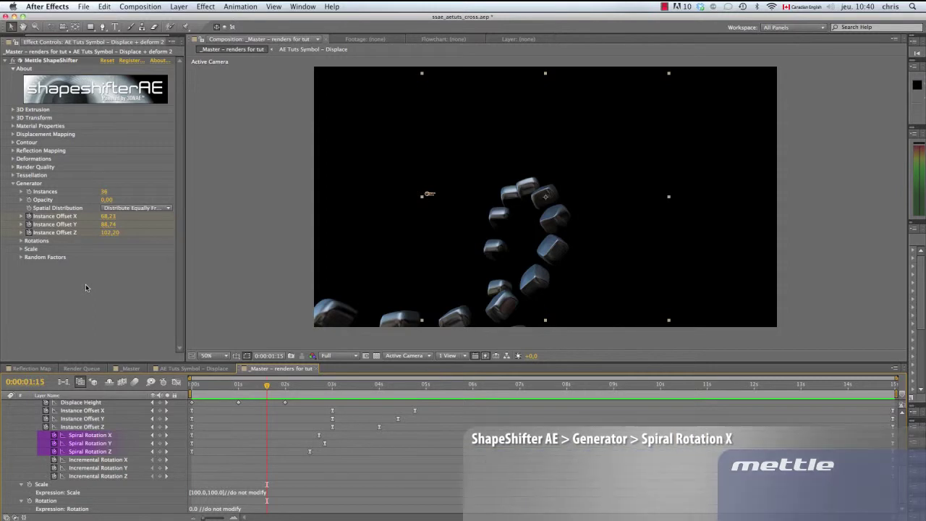
Expand Rotations and review the Spiral Rotation X keyframes, going from 8° to 9° at the end
click(85, 287)
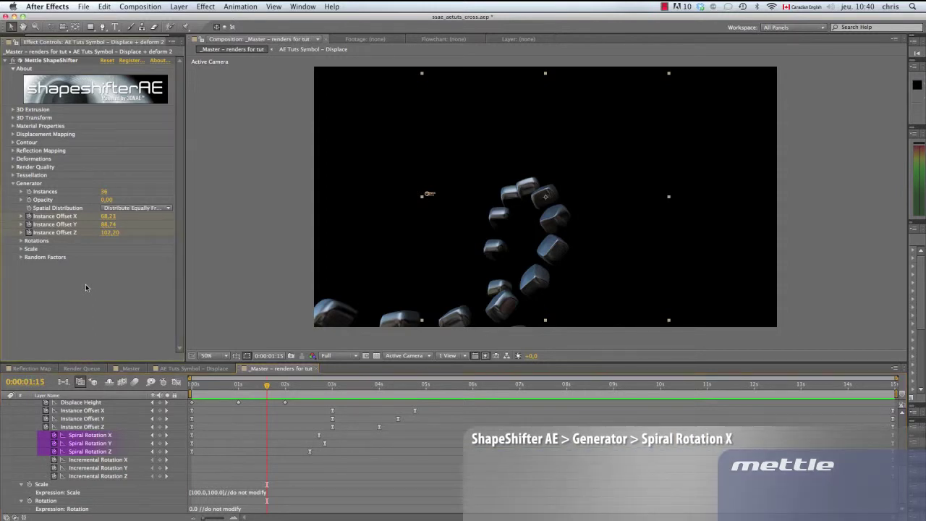
click(21, 241)
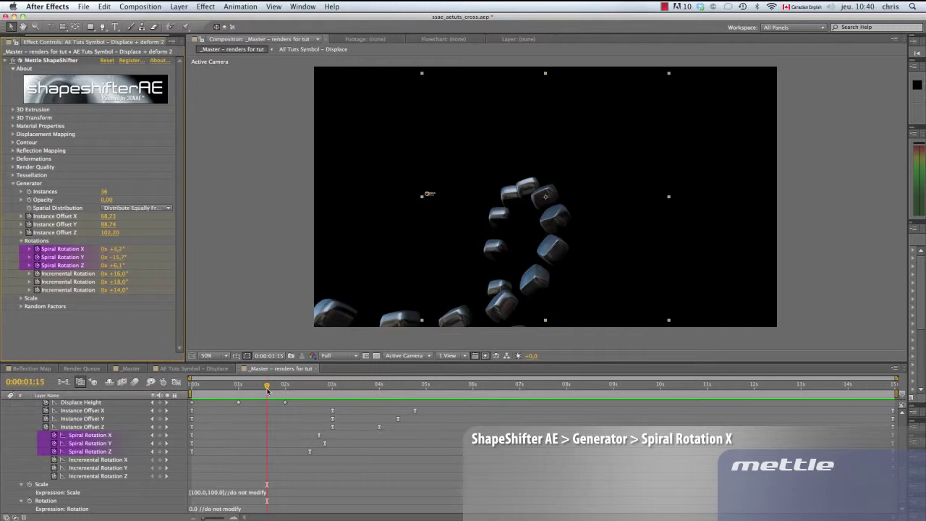
drag(267, 387, 174, 403)
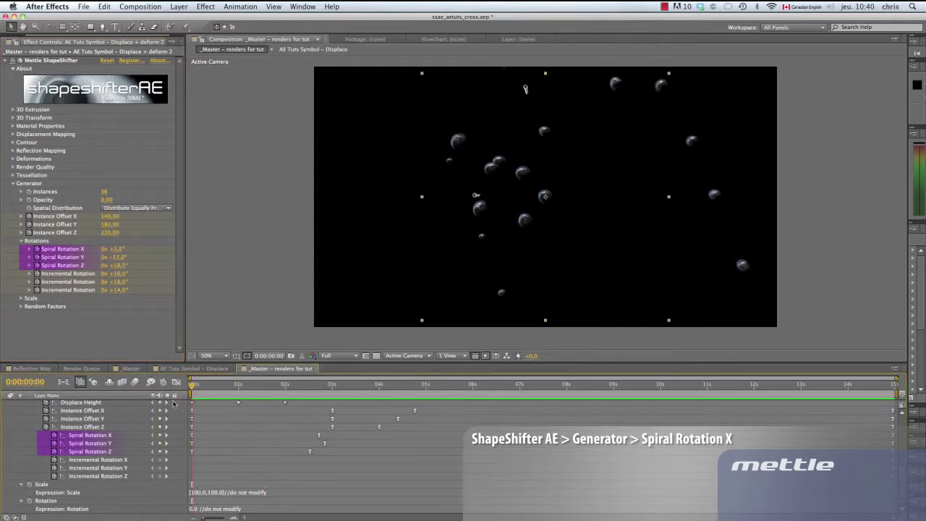
click(198, 438)
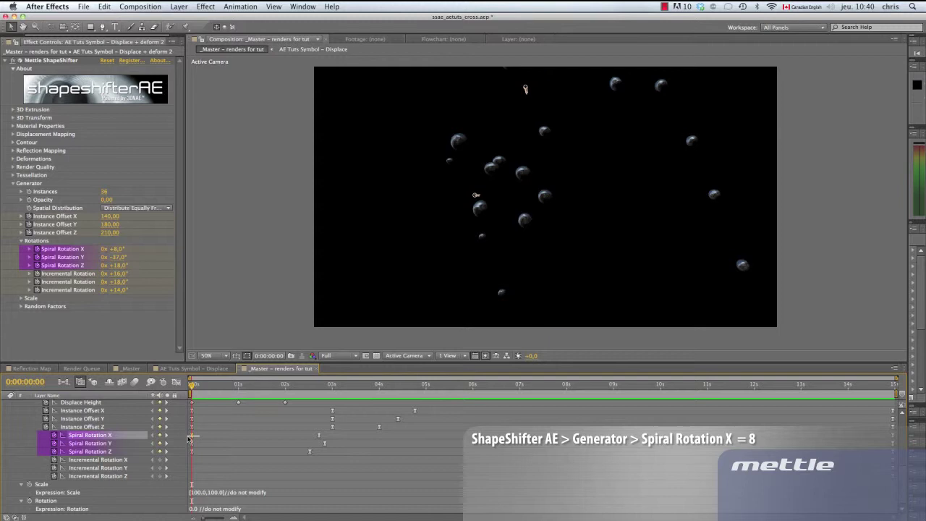
key(k)
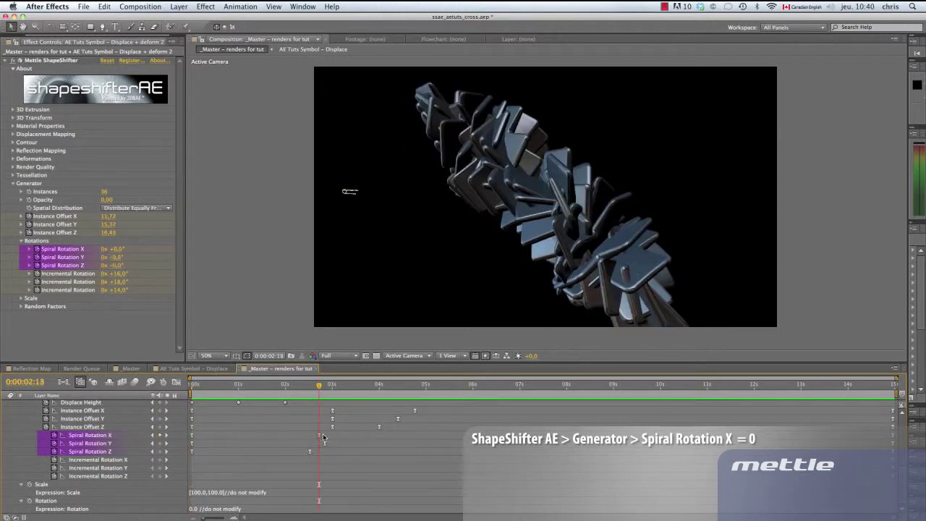
click(319, 435)
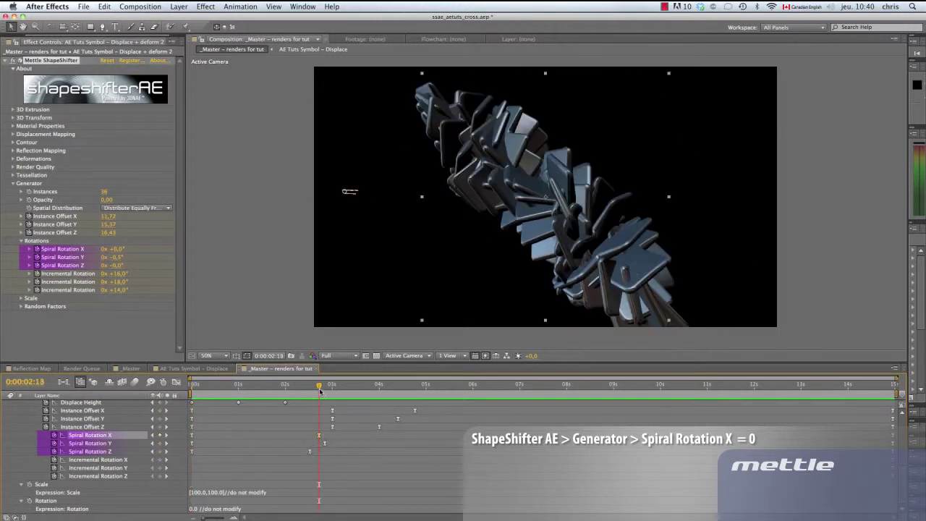
drag(320, 391, 893, 387)
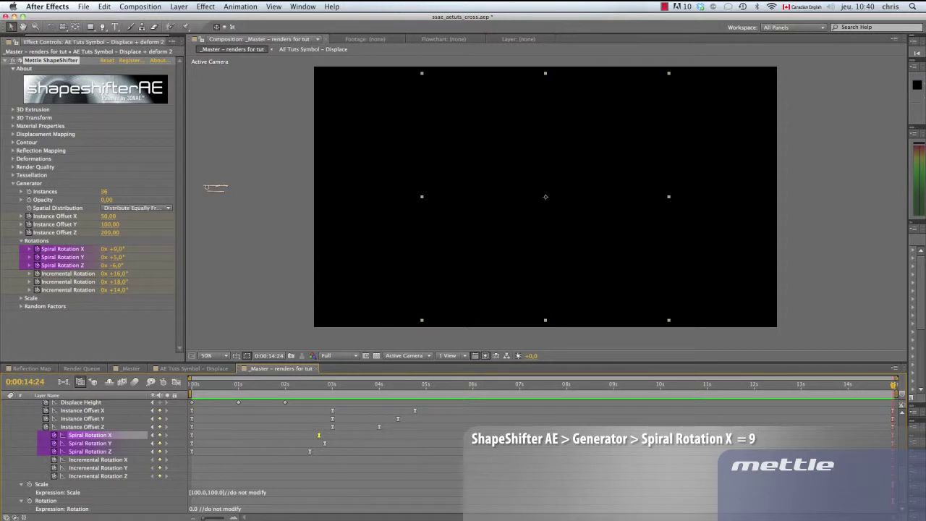
key(Home)
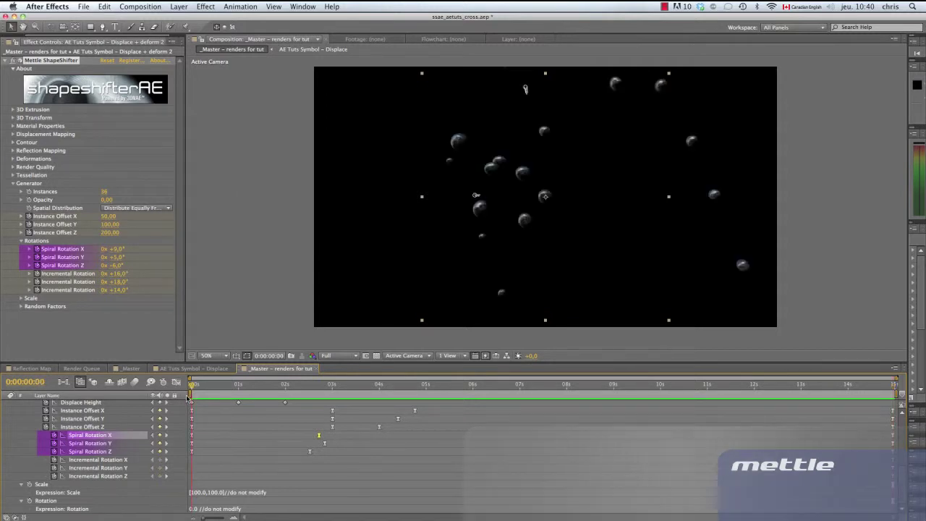
Review the Spiral Rotation Y keyframes, going from −37° at the start to 5° at the end
click(183, 449)
click(192, 443)
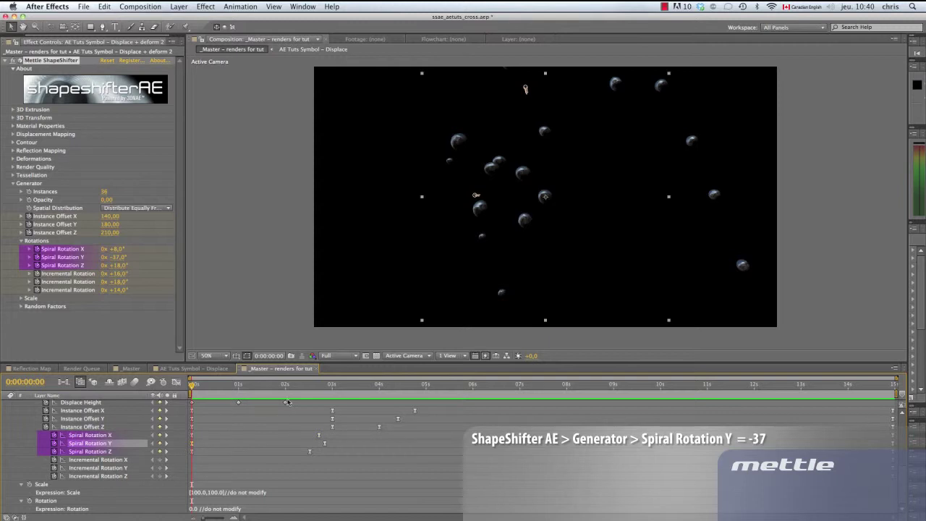
drag(292, 389, 324, 387)
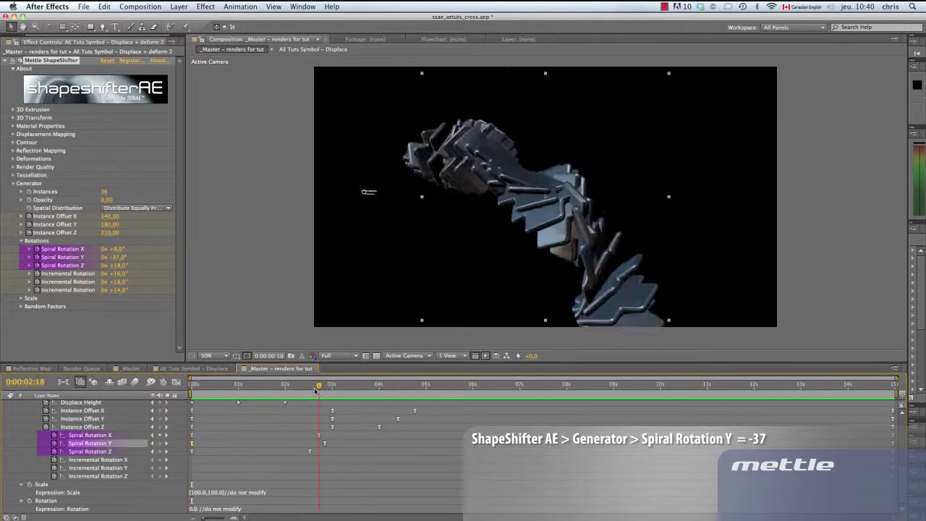
click(324, 443)
key(End)
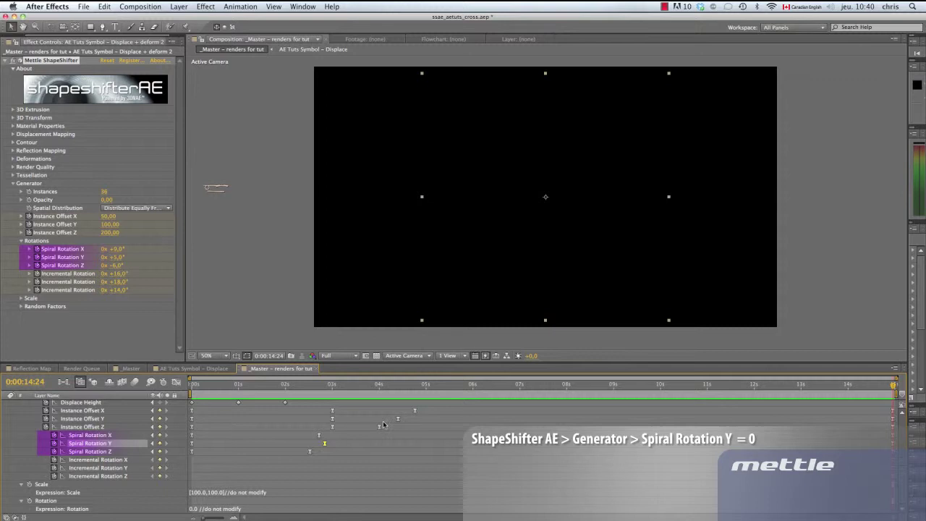
drag(313, 391, 137, 415)
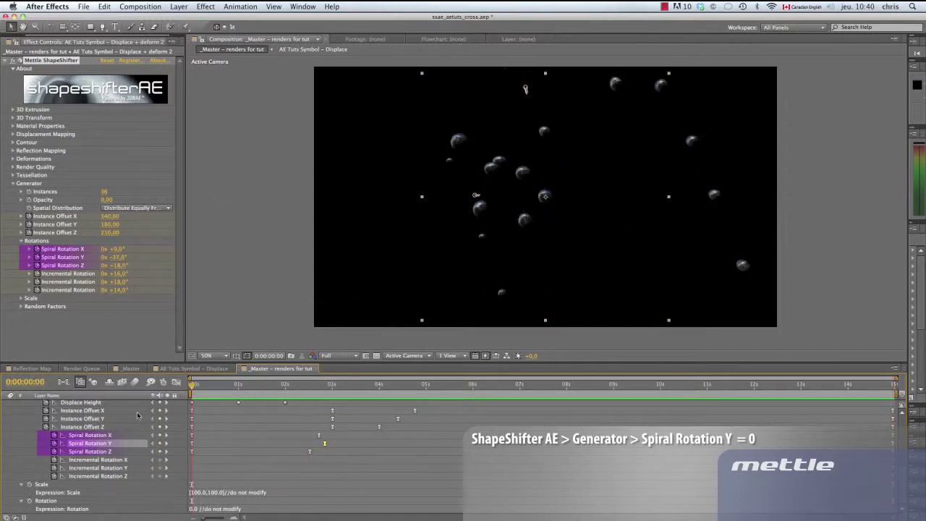
Review the Spiral Rotation Z keyframes from 18° to −6°, previewing the blocks gathering into a ring
click(192, 452)
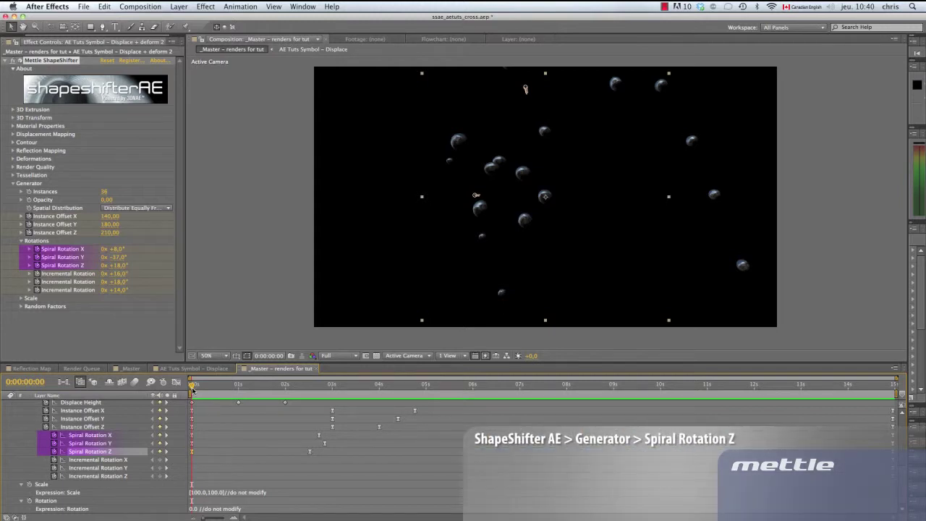
drag(191, 389, 319, 463)
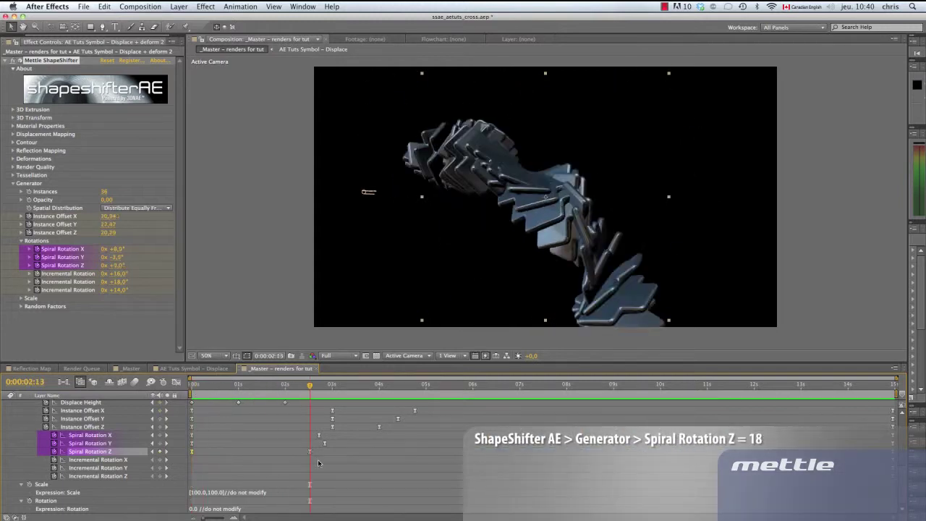
click(309, 451)
key(End)
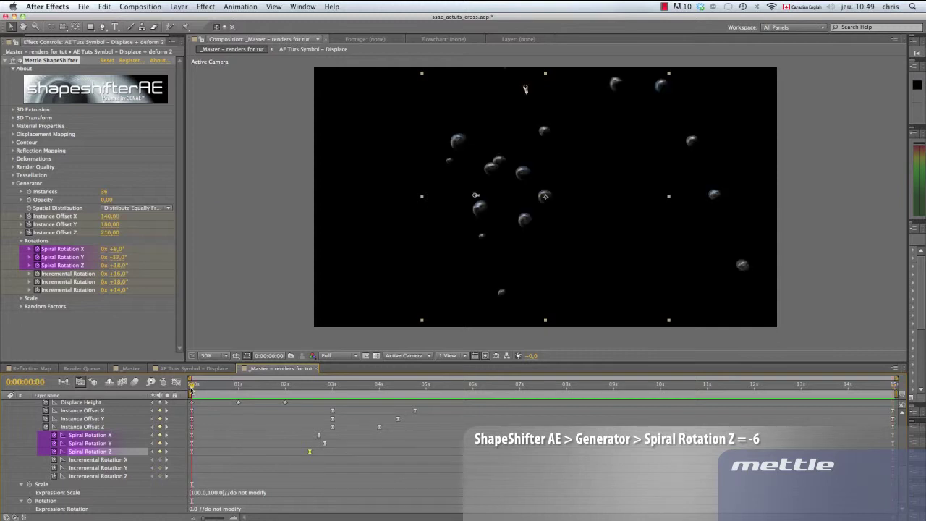
drag(192, 387, 661, 418)
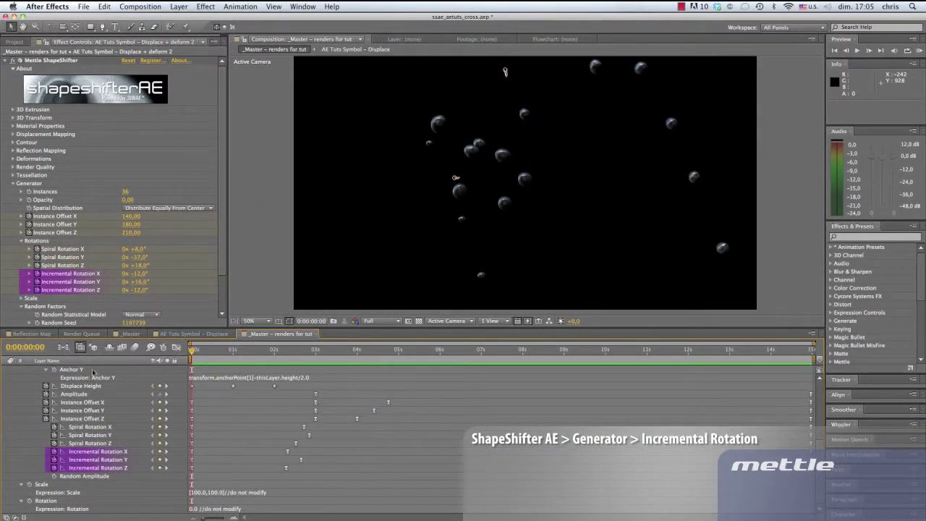
Review the Incremental Rotation X keyframes, going from −12° at the start to 16° at 14:24
click(99, 451)
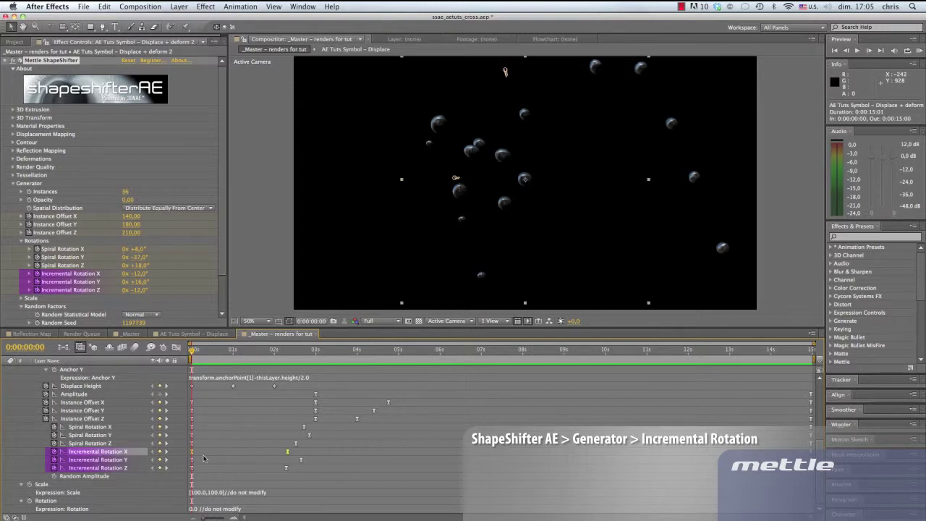
click(204, 457)
click(287, 352)
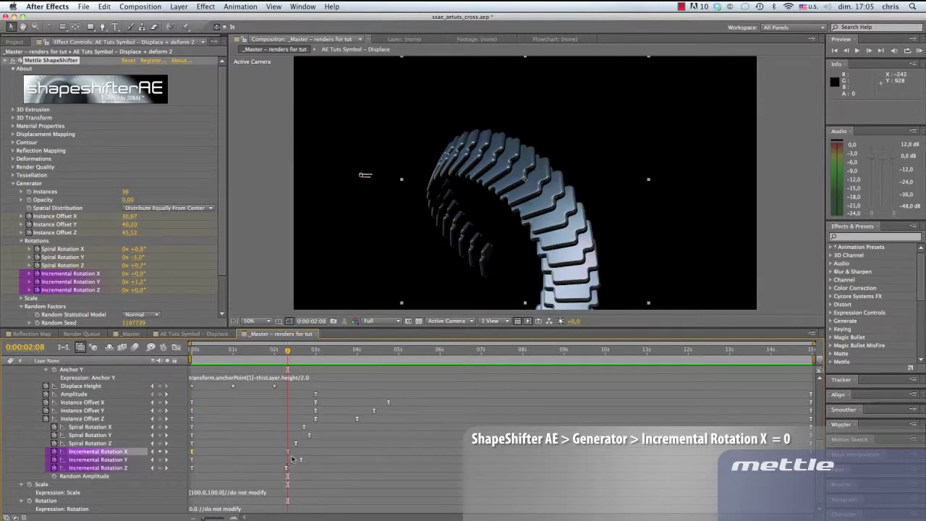
click(288, 451)
key(End)
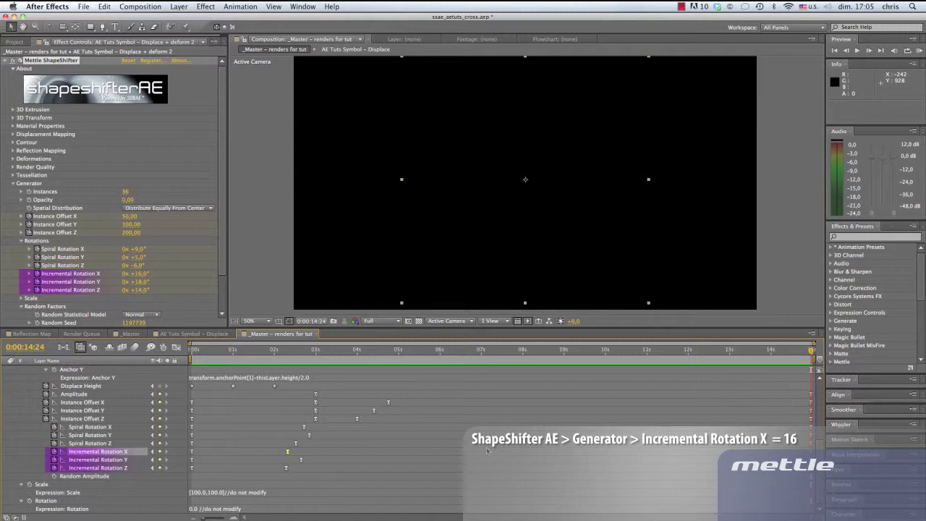
key(Home)
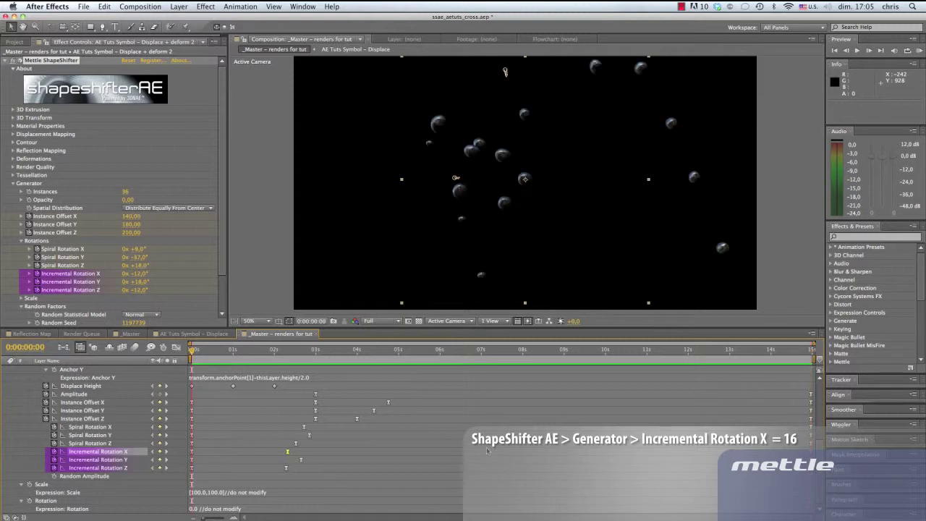
Review the Incremental Rotation Y keyframes, going from 16° at the start to 18° at 14:24
click(110, 459)
click(191, 461)
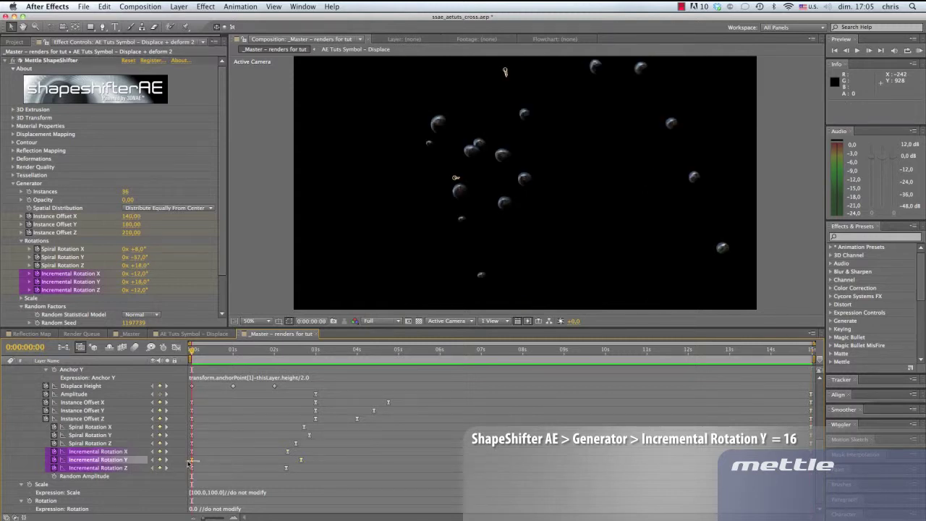
click(189, 461)
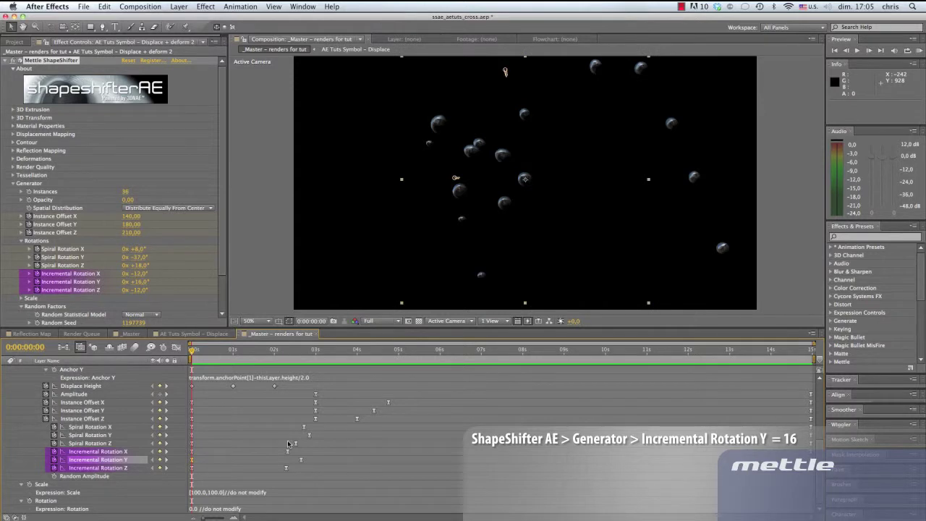
drag(278, 353, 301, 354)
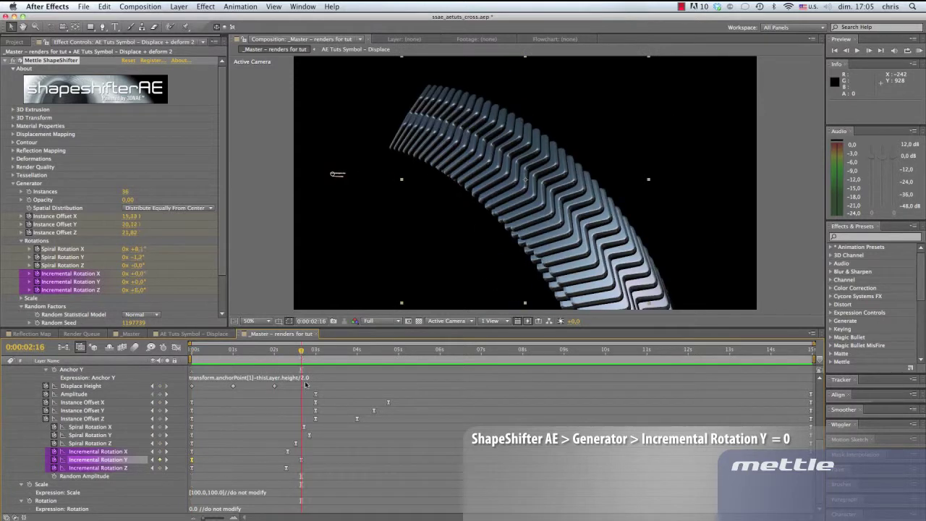
click(301, 460)
key(End)
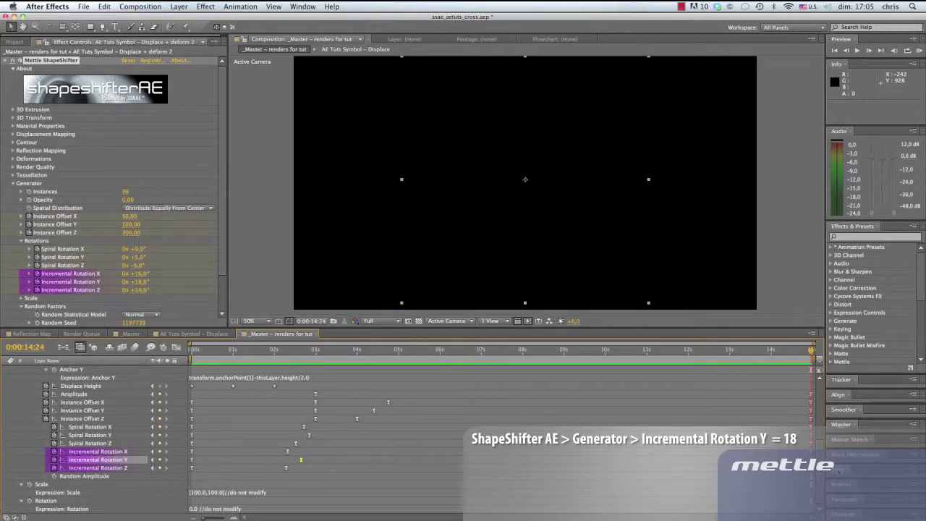
key(Home)
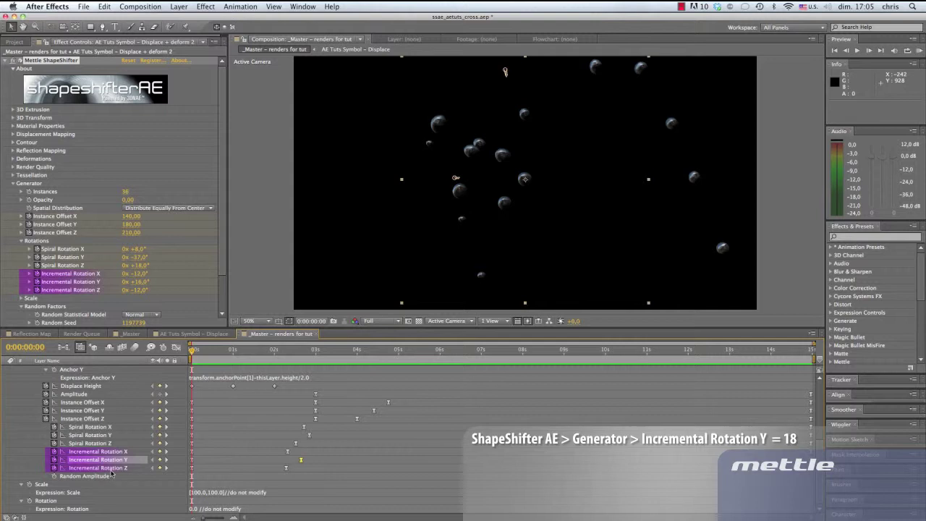
Review the Incremental Rotation Z keyframes, going from −12° at the start to 14° at 14:24
click(112, 470)
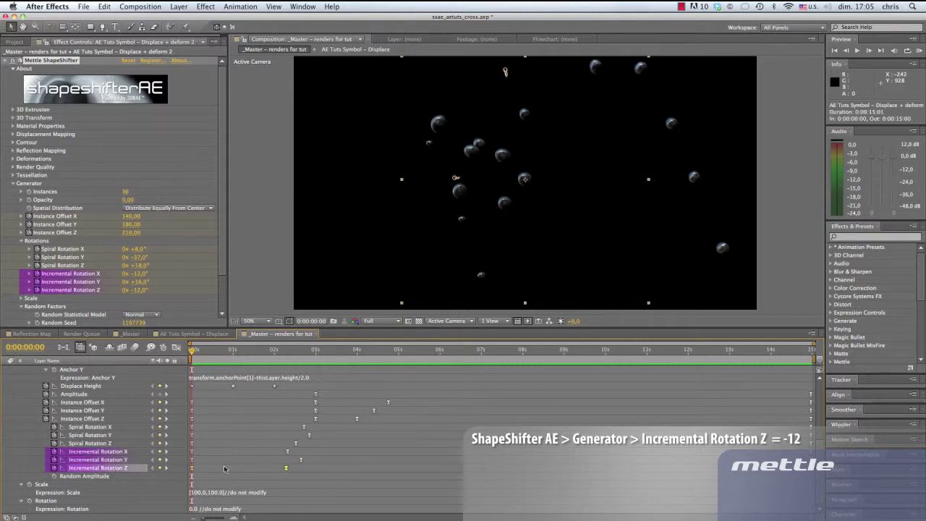
click(189, 475)
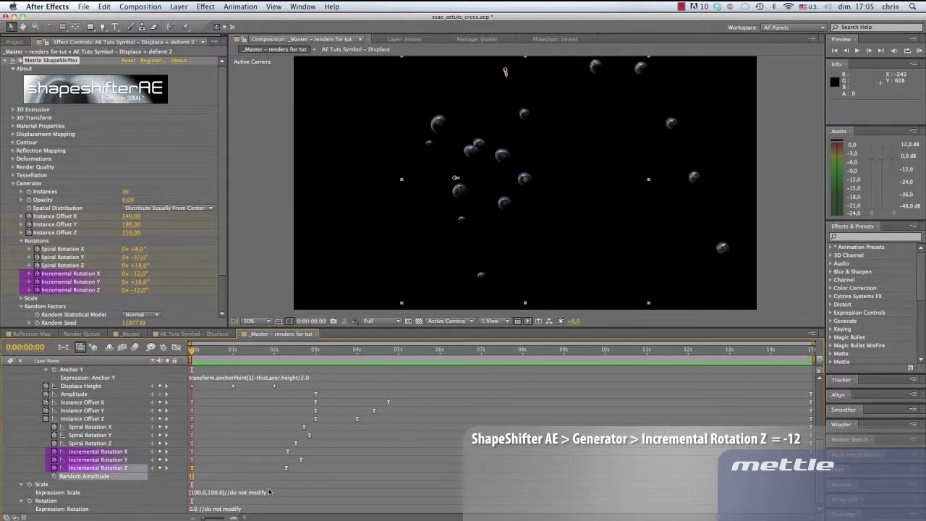
click(285, 351)
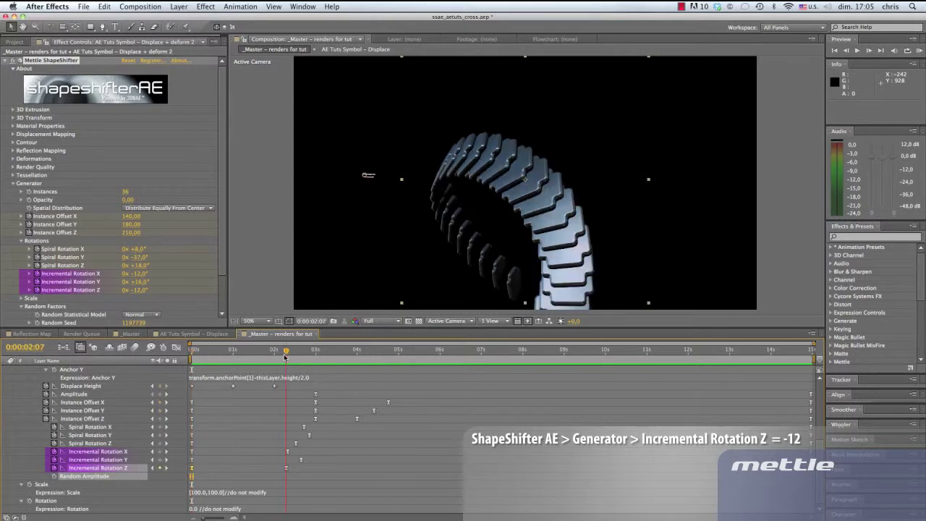
click(291, 470)
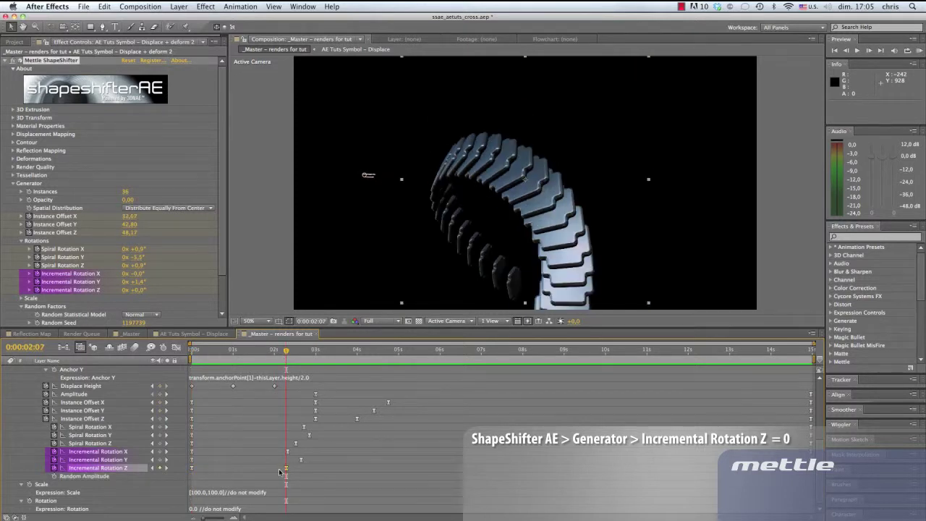
key(F2)
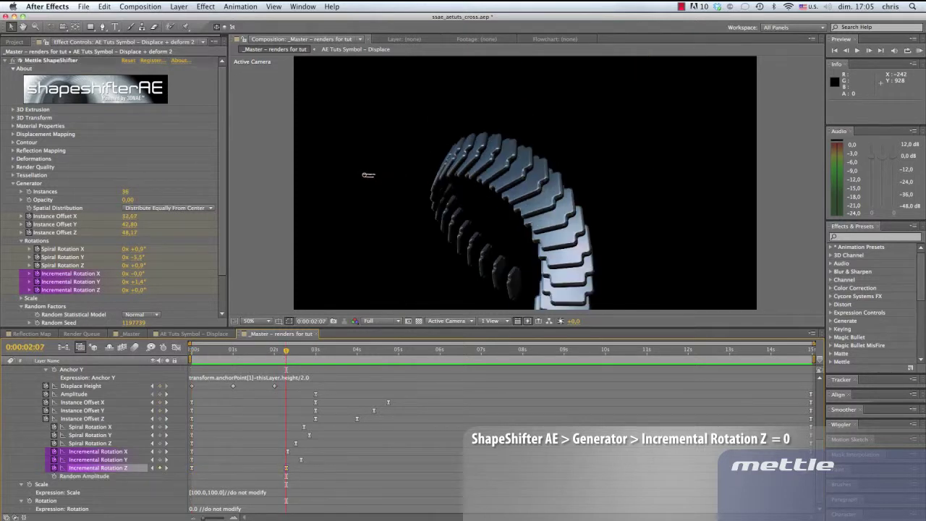
click(794, 354)
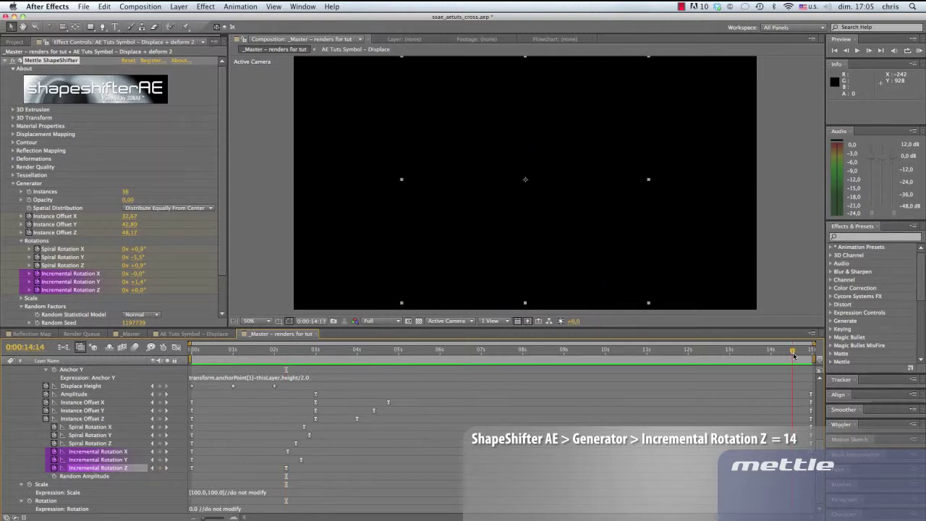
drag(794, 354, 811, 358)
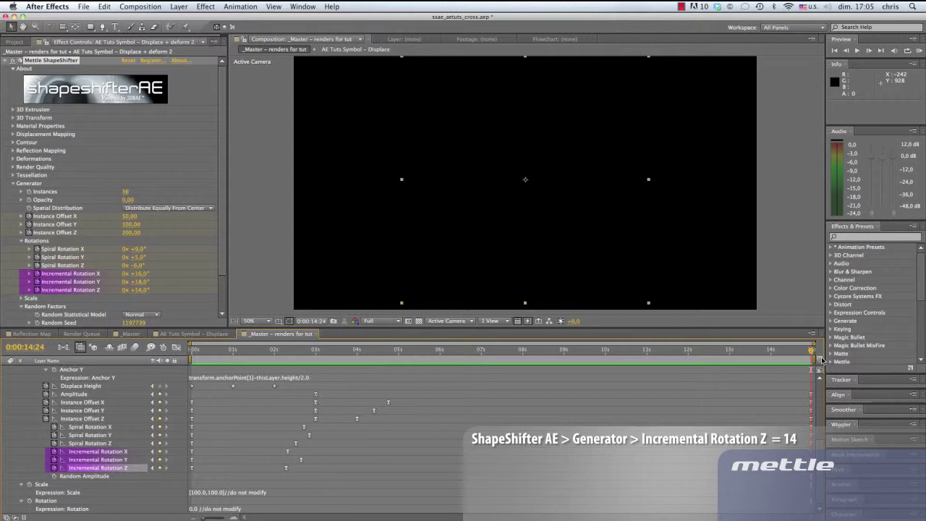